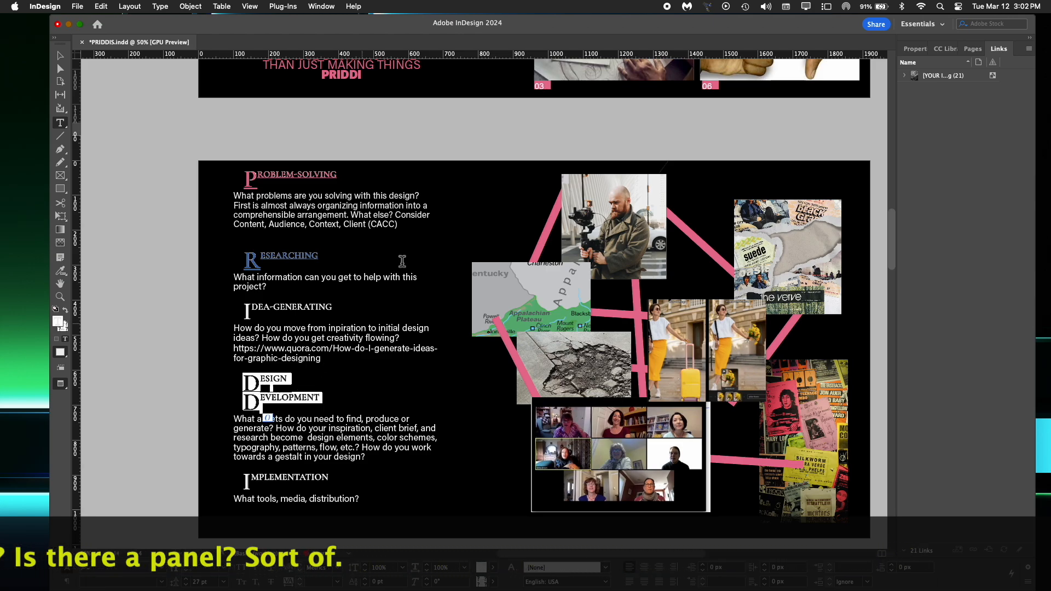
# Review the document's linked image files by expanding the grouped entry in the links list, and collapse it again
pyautogui.click(332, 7)
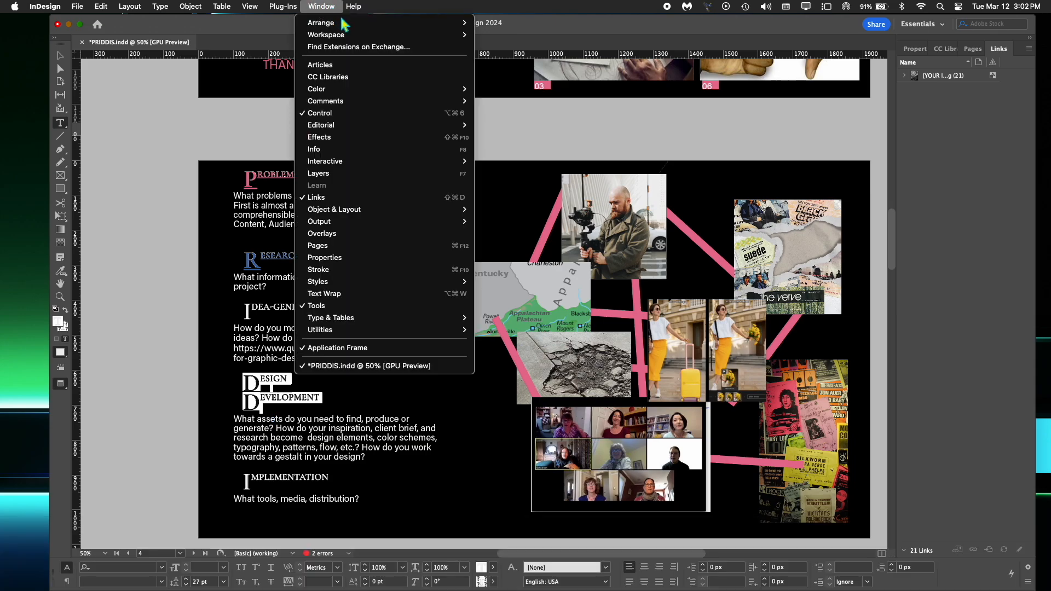
pyautogui.moveTo(347, 27)
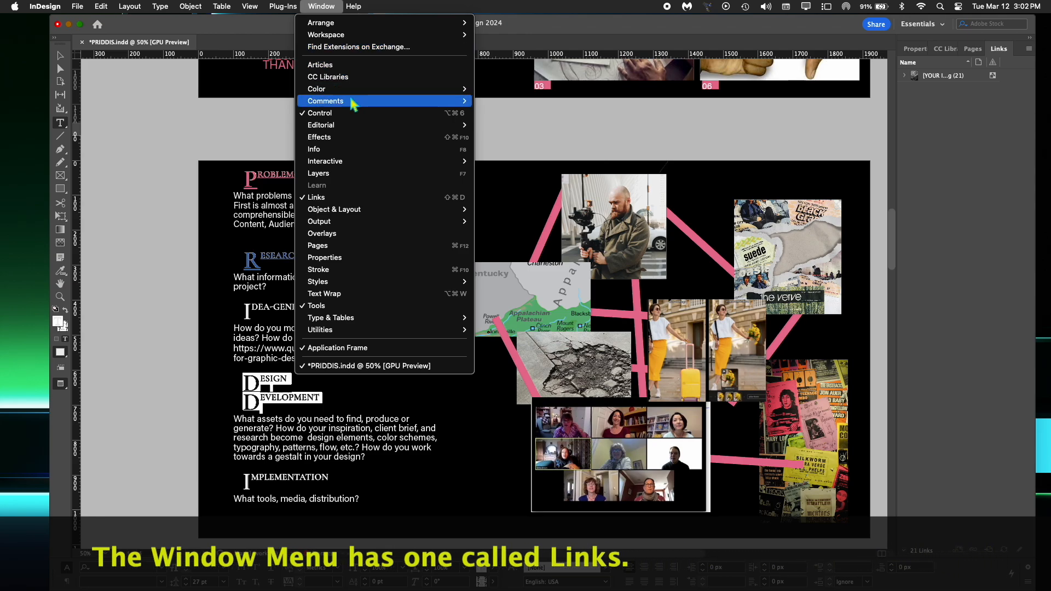
pyautogui.moveTo(352, 100)
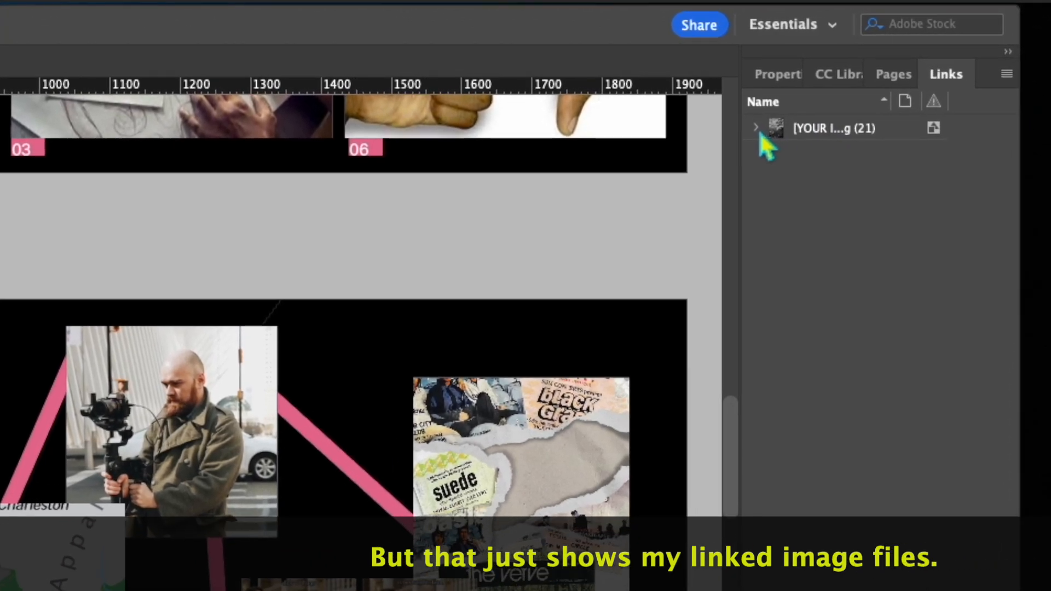
pyautogui.click(723, 140)
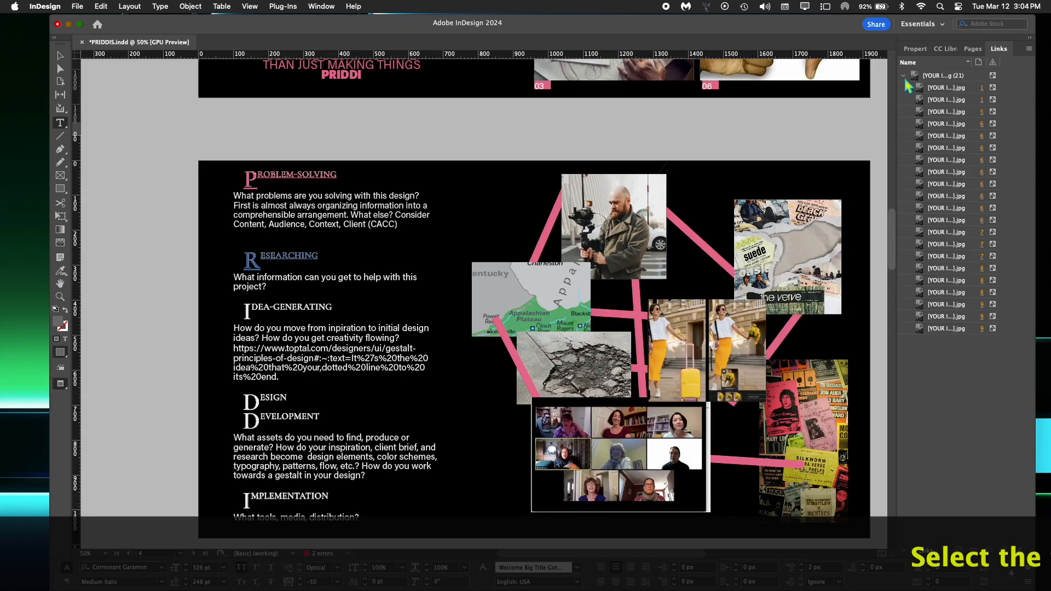
pyautogui.click(905, 76)
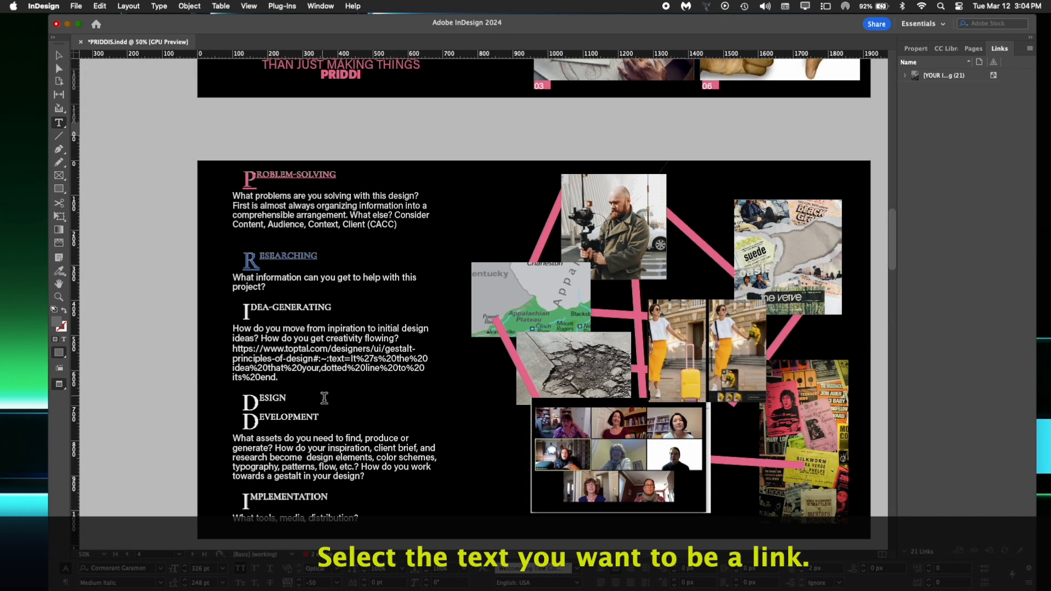
pyautogui.tripleClick(248, 405)
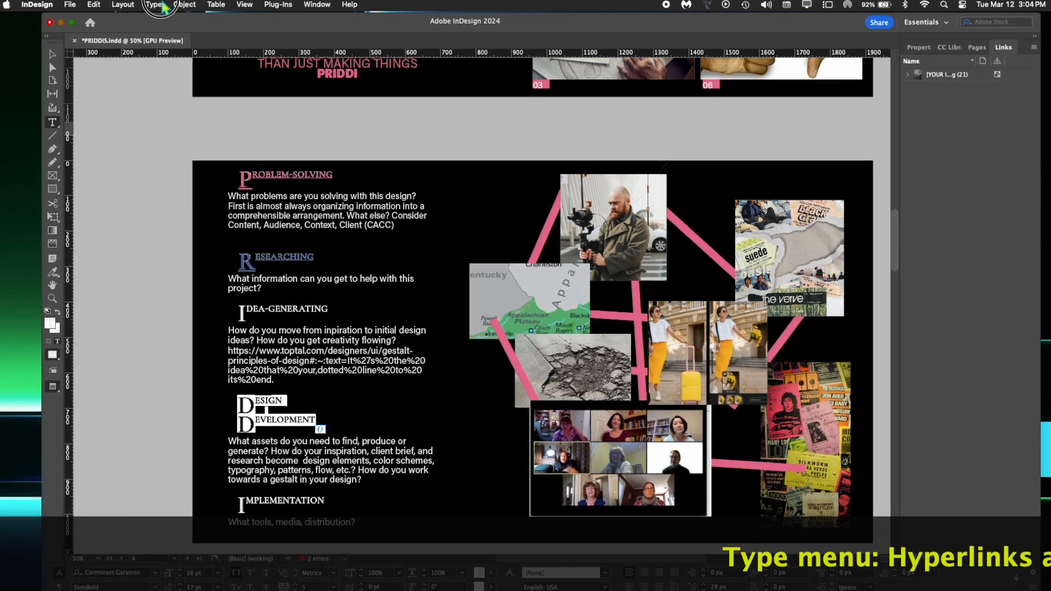
pyautogui.click(156, 6)
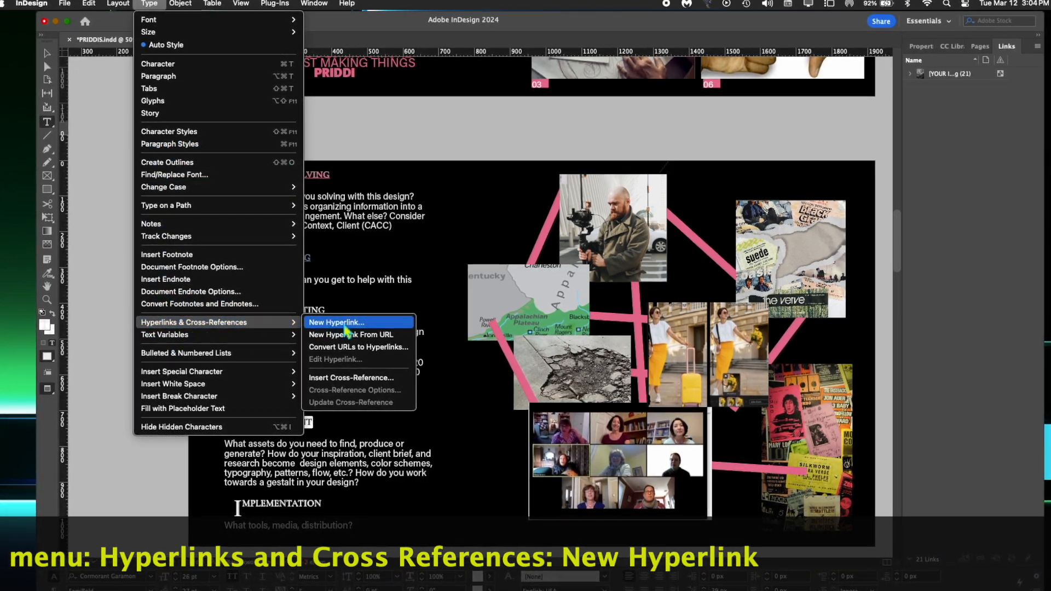
pyautogui.click(350, 324)
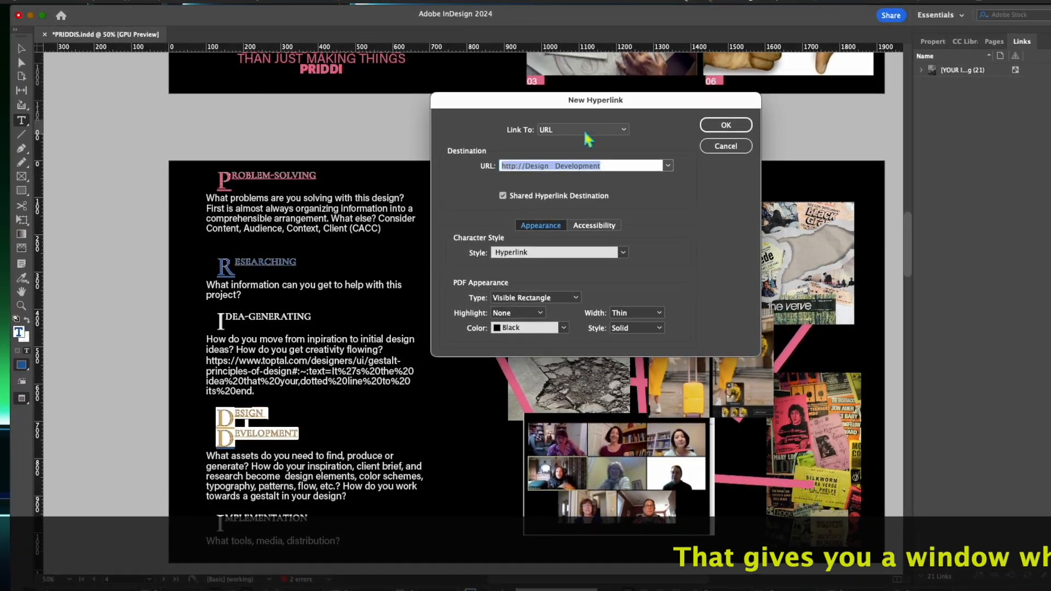
pyautogui.write('https://www.toptal.com/designers/ui/gestalt-principles-of-design#:~:text=It%27s%20the%20idea%20that%20your,dotted%20line%20to%20its%20end')
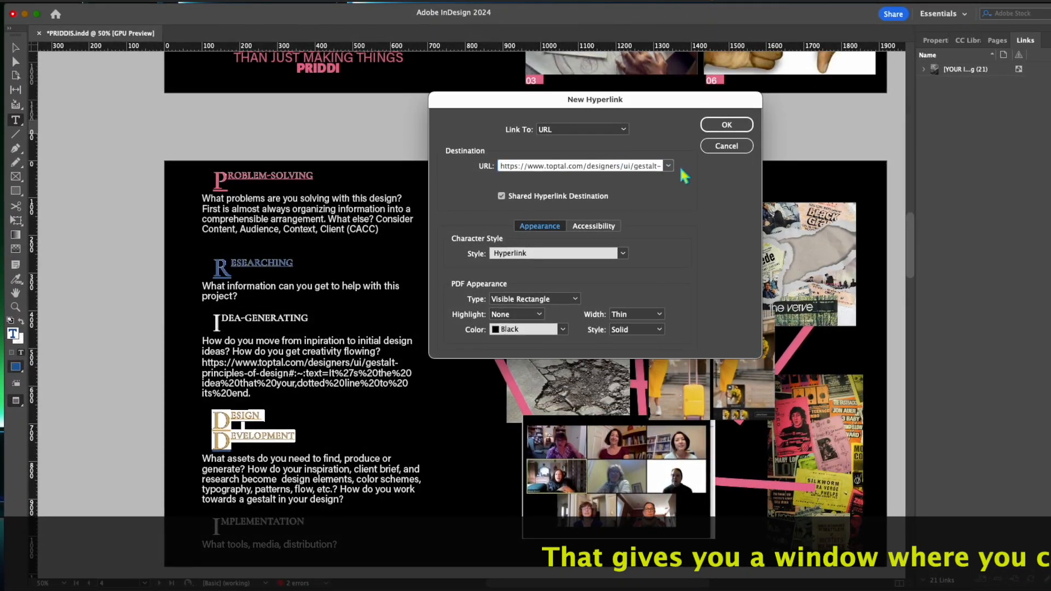
# Keep URL as the link type and set the hyperlink's PDF appearance to an Outline highlight in Peach
pyautogui.click(668, 165)
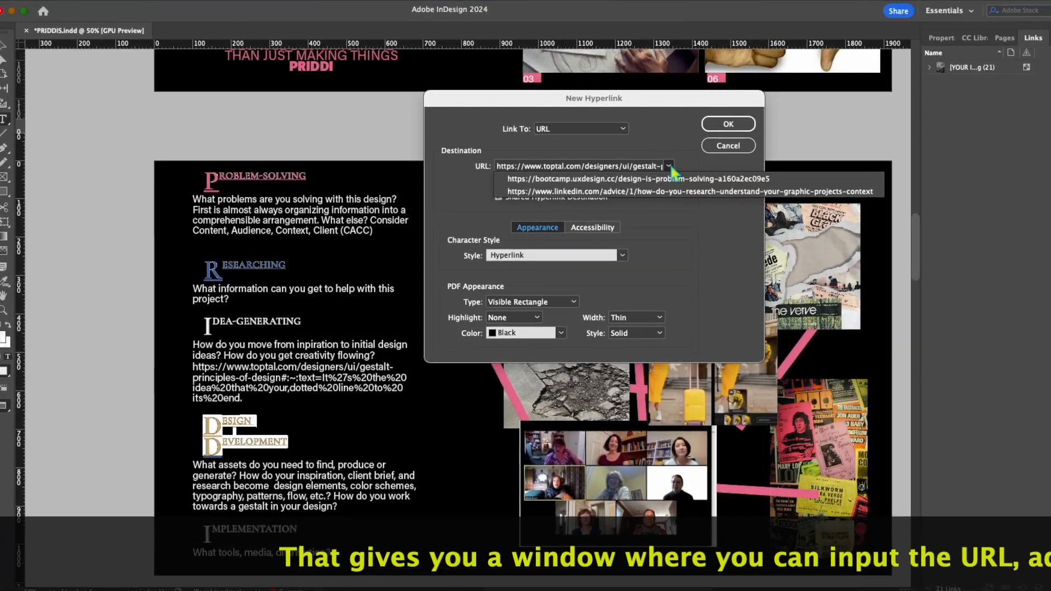
pyautogui.click(668, 167)
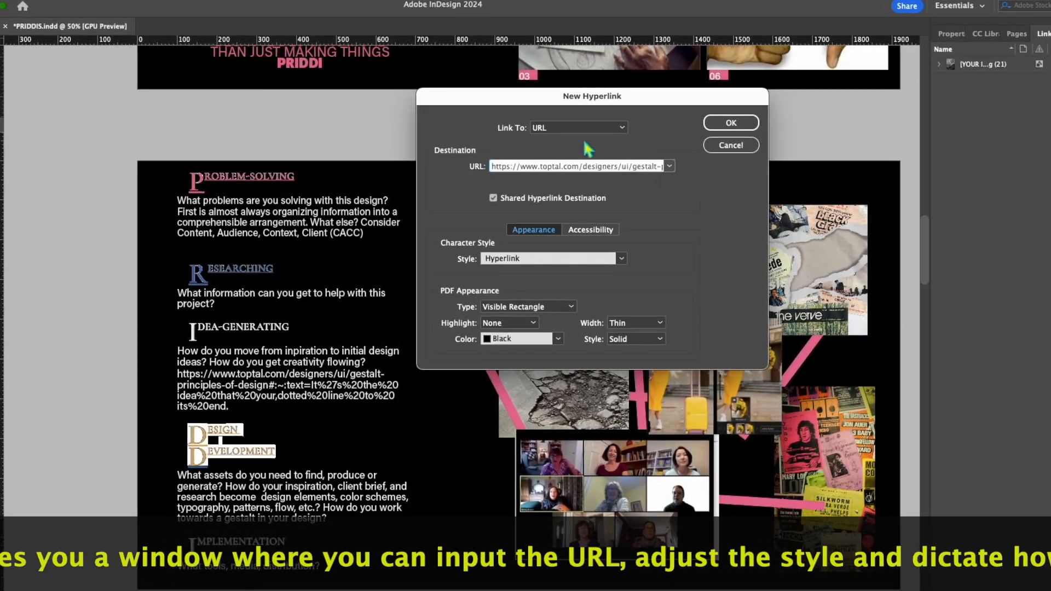
pyautogui.click(619, 130)
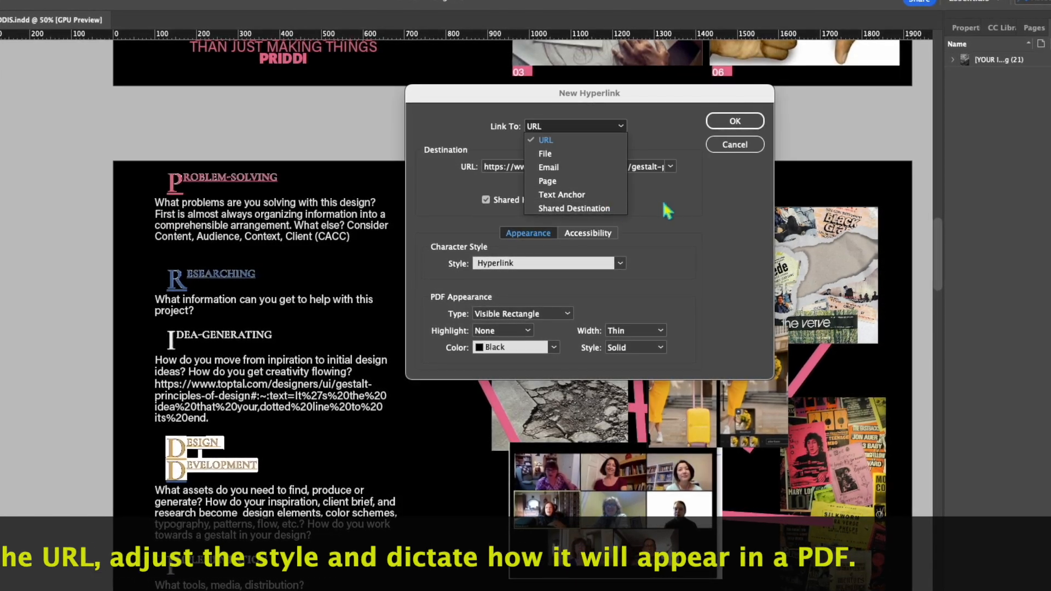
pyautogui.click(663, 203)
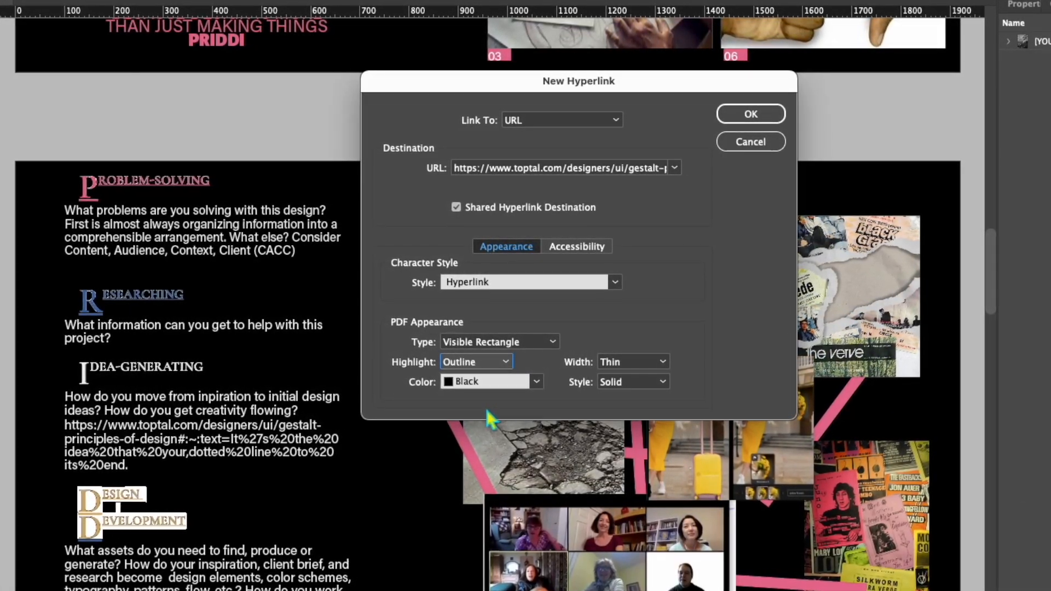
pyautogui.click(488, 384)
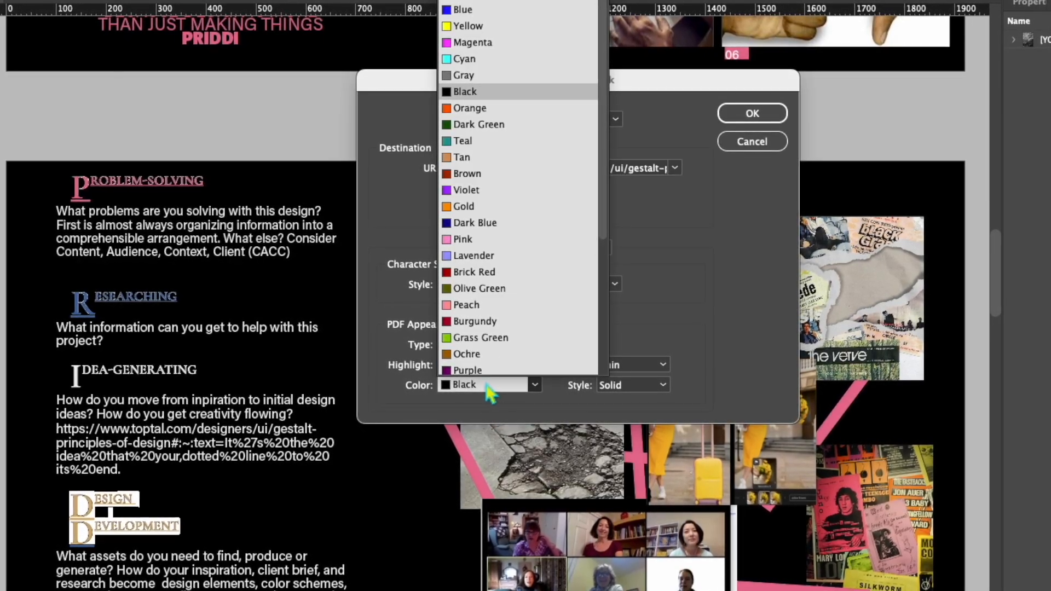
pyautogui.click(482, 303)
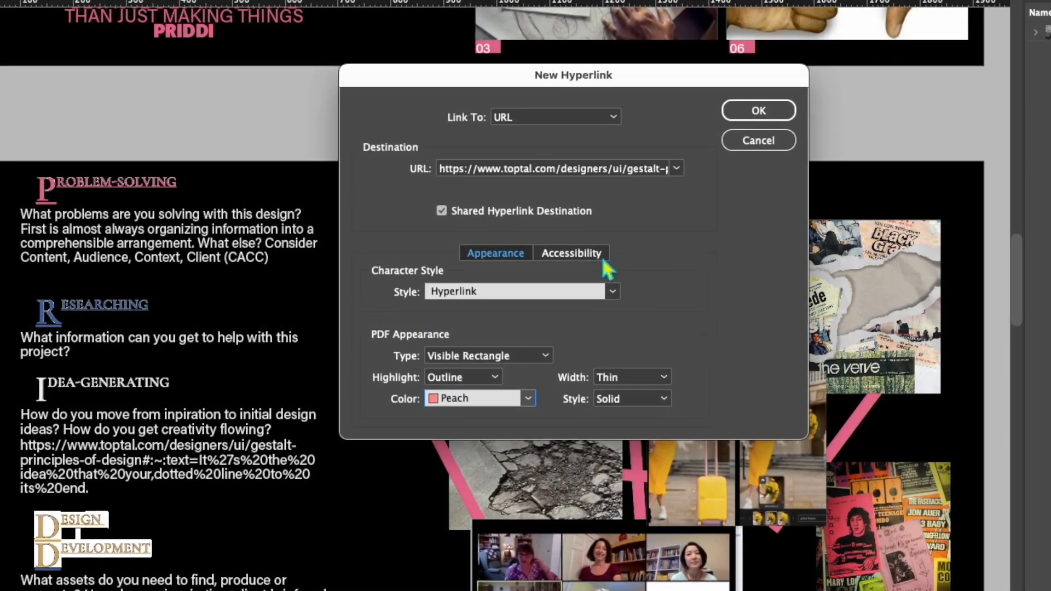
# Add the alt text "Story on Toptal.com about exploring the gestalt principles of design." to the new hyperlink and create it
pyautogui.click(579, 256)
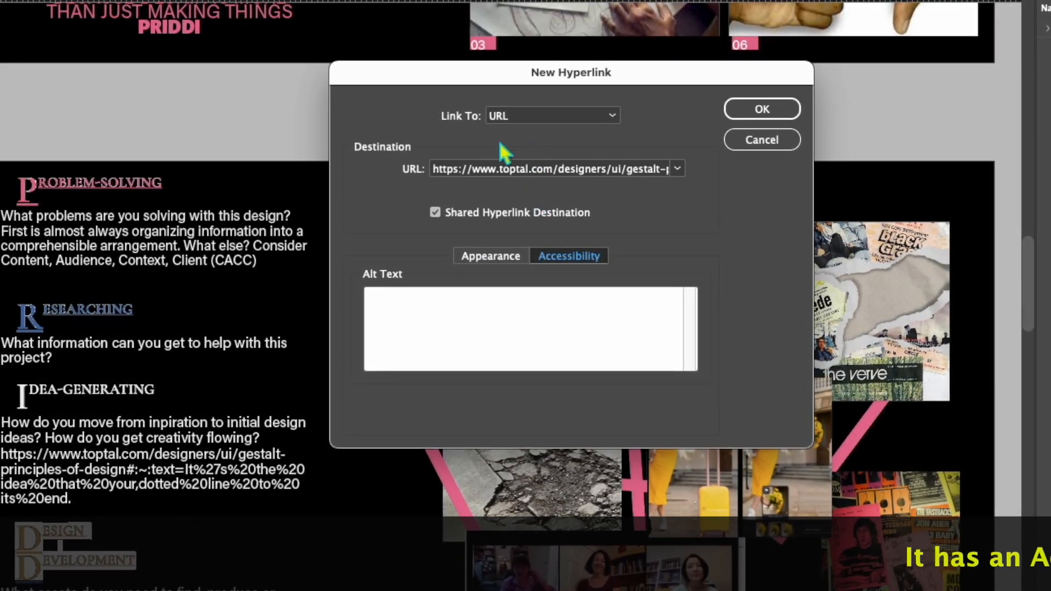
pyautogui.click(412, 319)
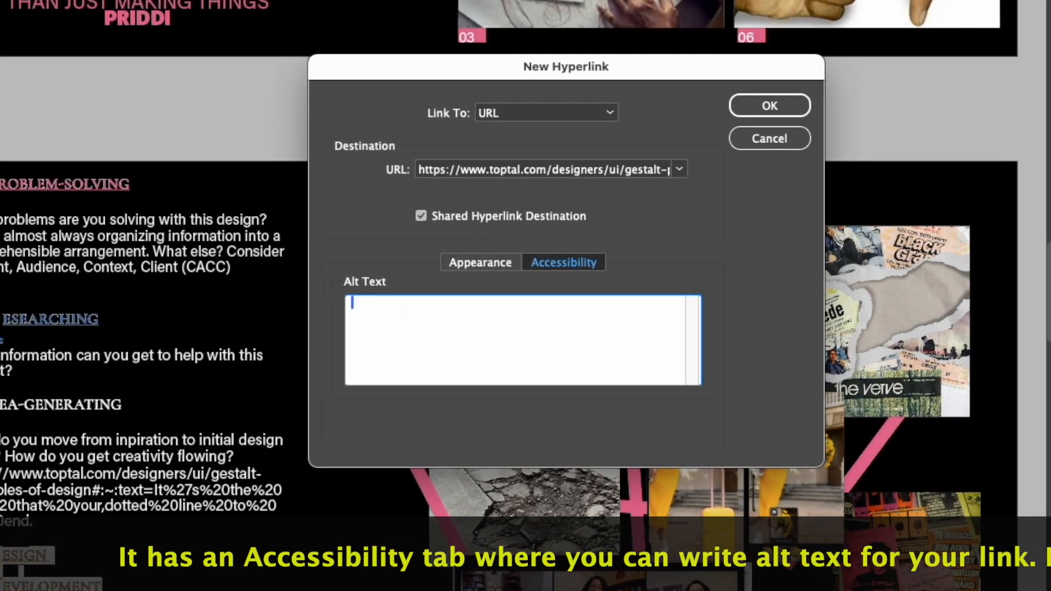
pyautogui.write('Story ')
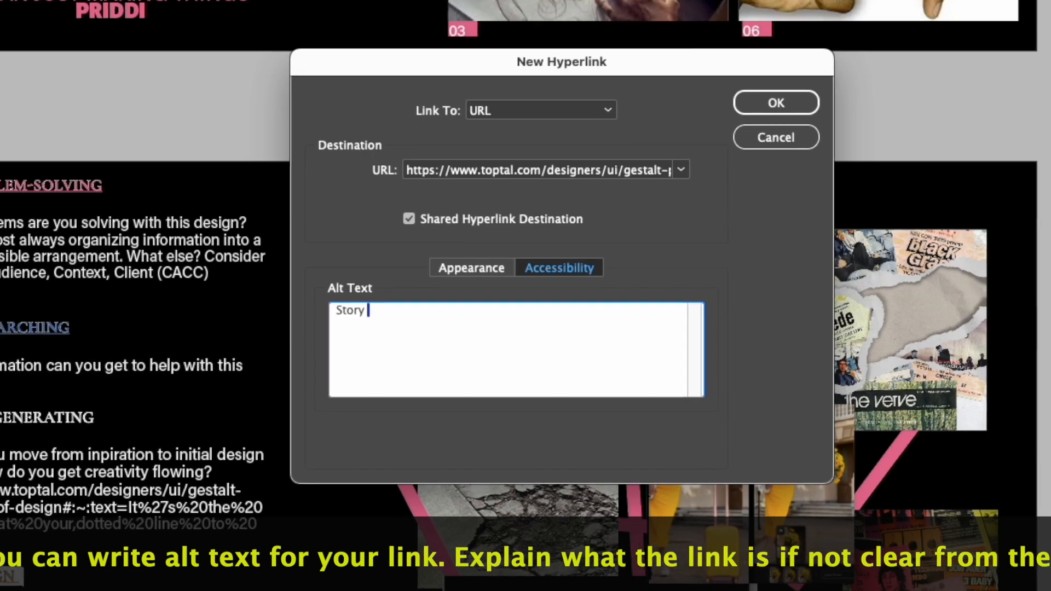
pyautogui.write('o')
pyautogui.write('n To')
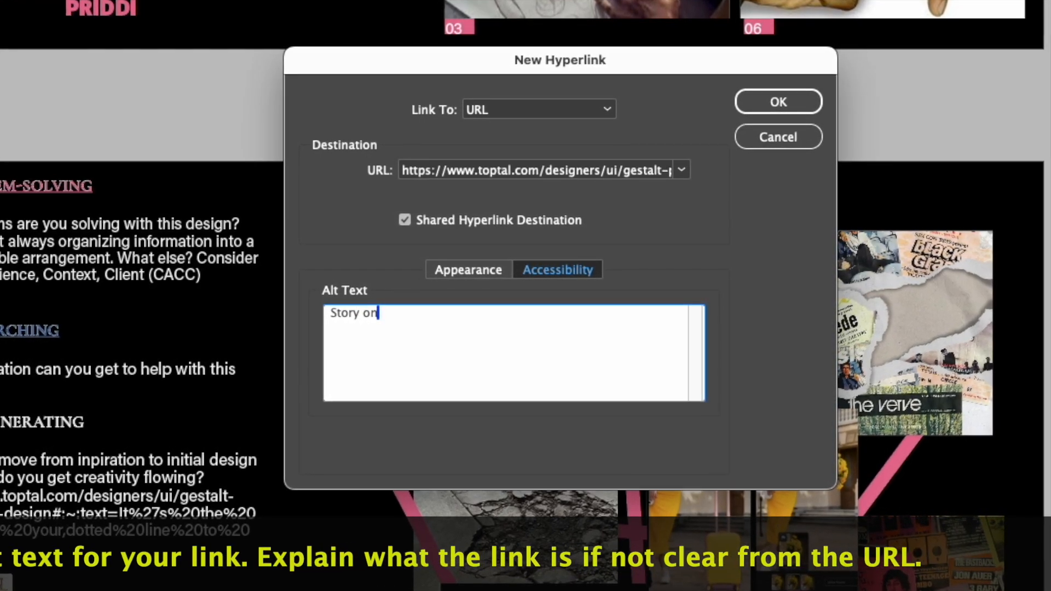
pyautogui.write('ptal.com about exploring the gestalt principles of')
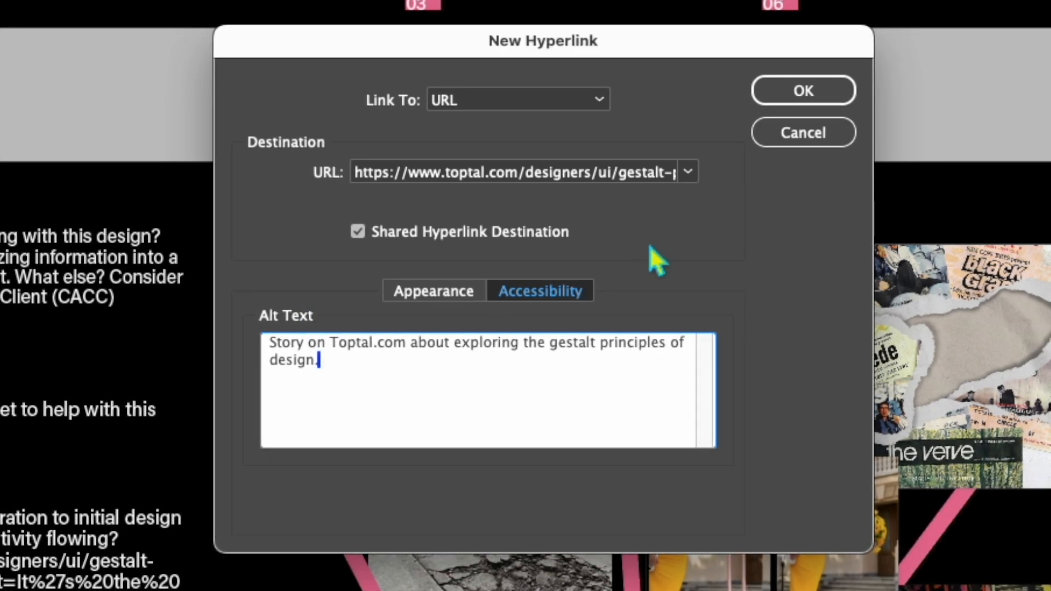
pyautogui.click(790, 94)
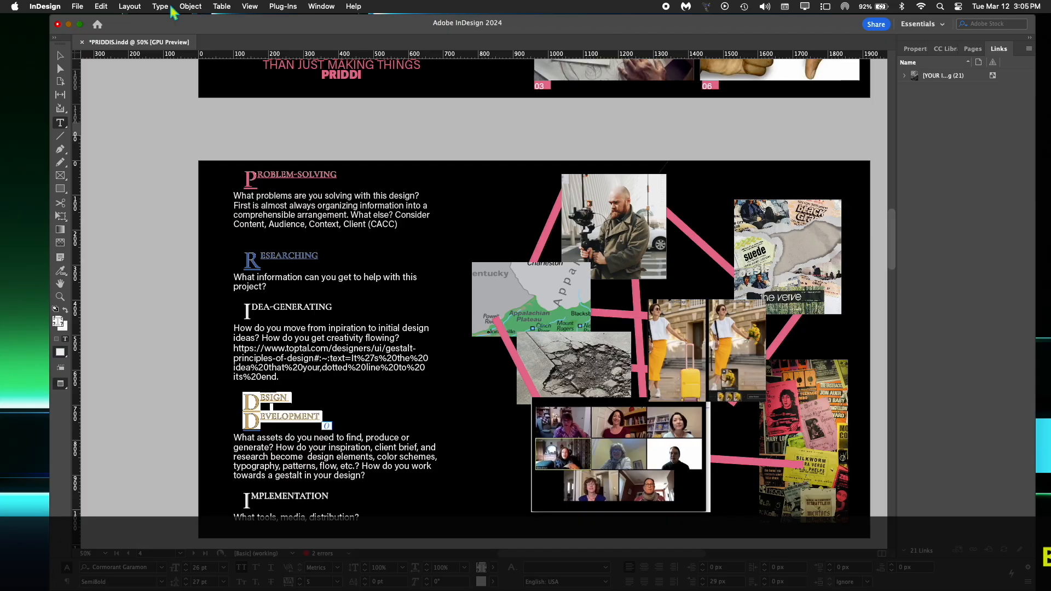
# Edit the Design Development hyperlink's alt text to "Story on Toptal.com to refresh your memory about gestalt and other design principles."
pyautogui.click(159, 6)
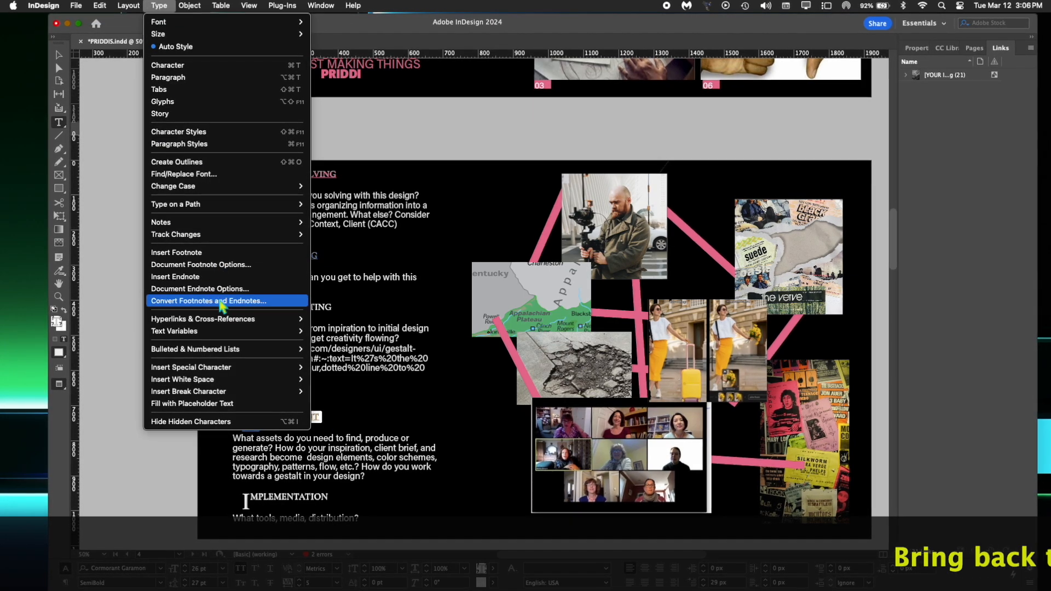
pyautogui.moveTo(225, 318)
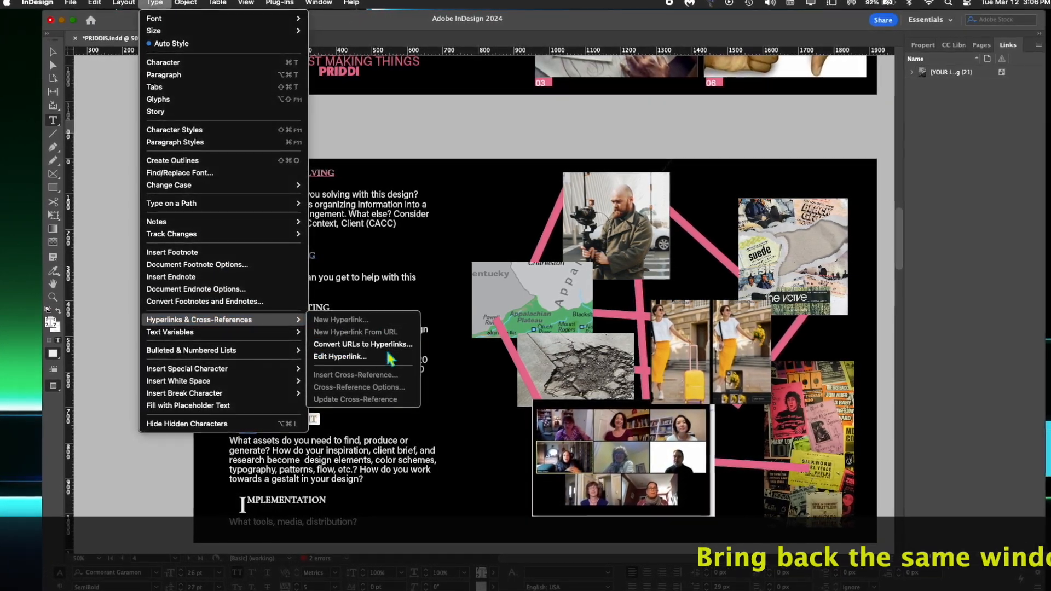
pyautogui.click(390, 358)
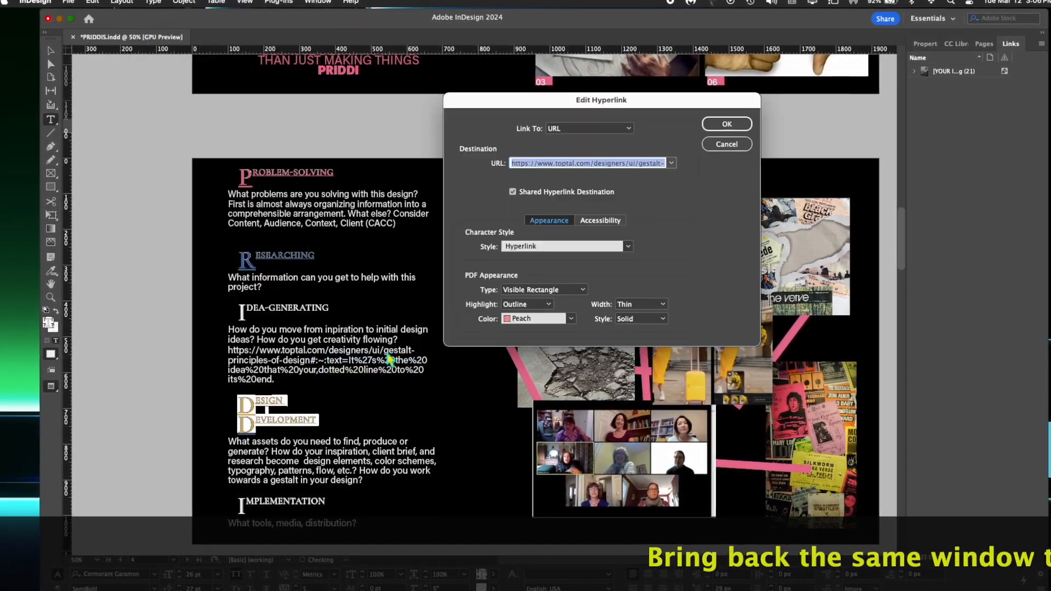
pyautogui.click(597, 220)
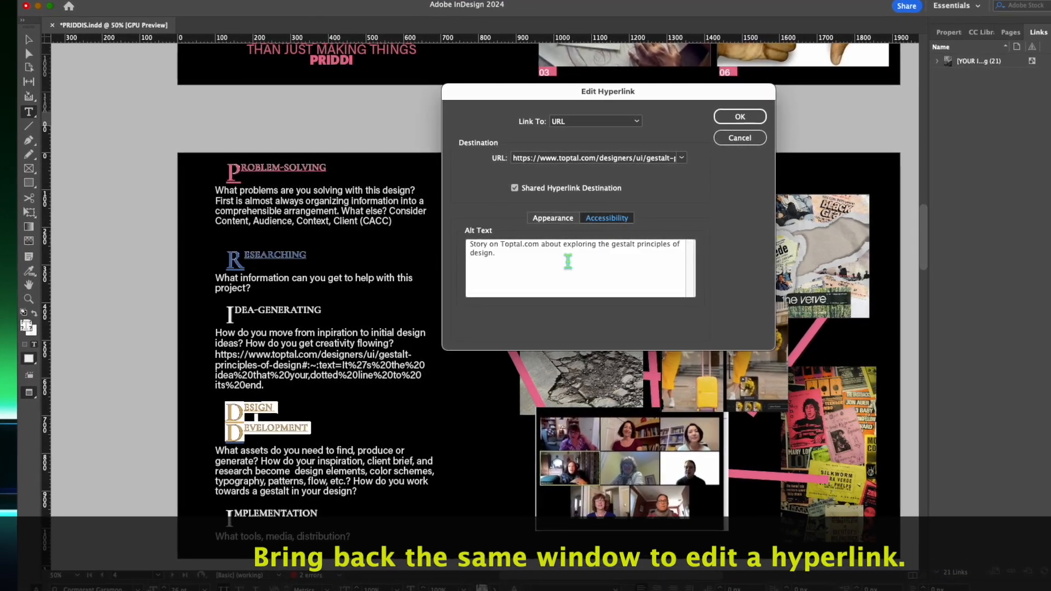
pyautogui.click(567, 263)
pyautogui.moveTo(567, 245); pyautogui.dragTo(597, 284)
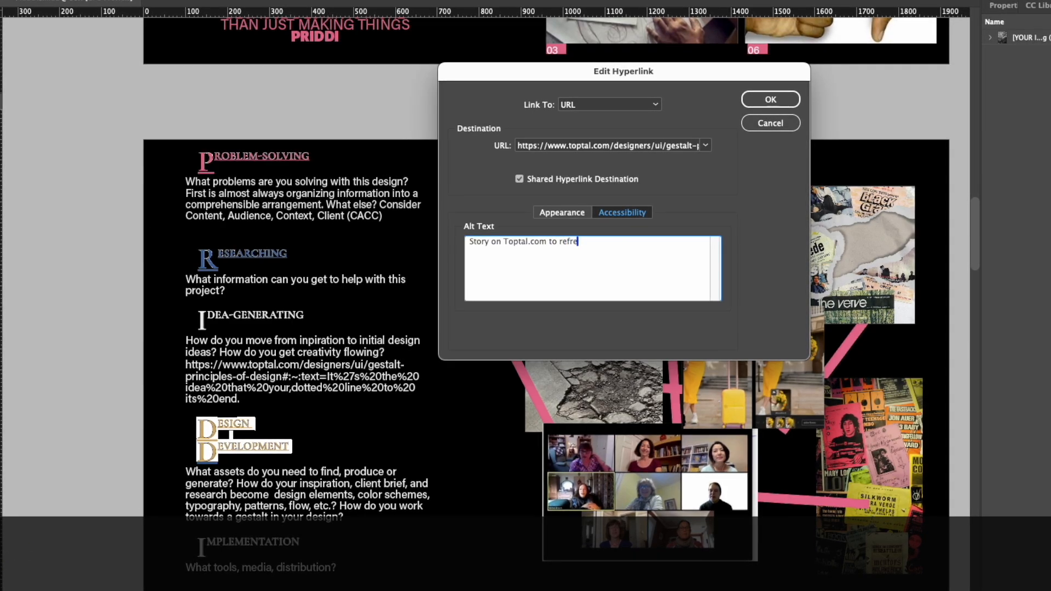
pyautogui.write('sh your memory about gest')
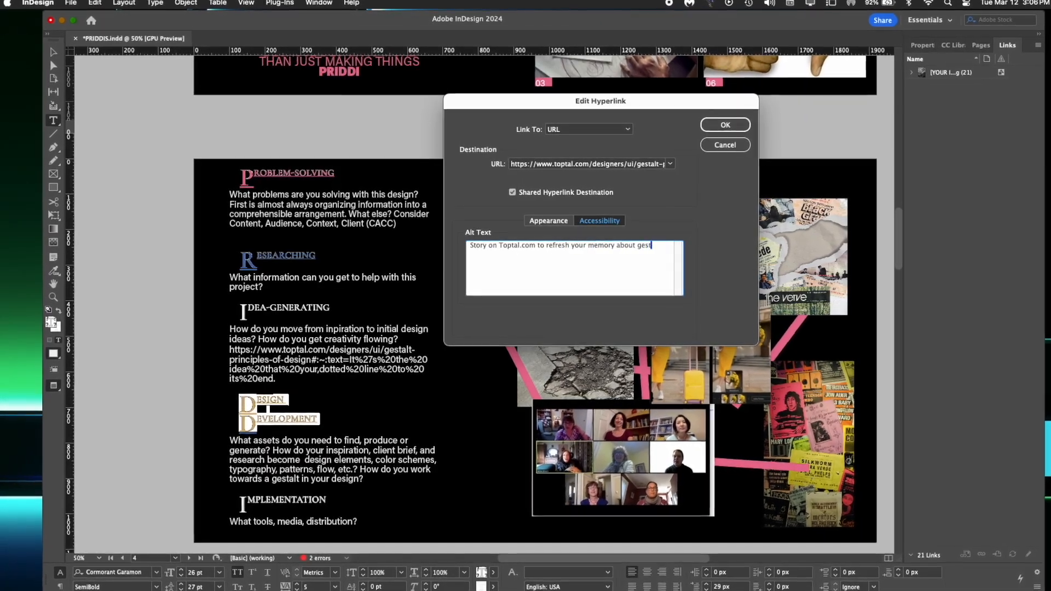
pyautogui.write('alt and otehr design principles.')
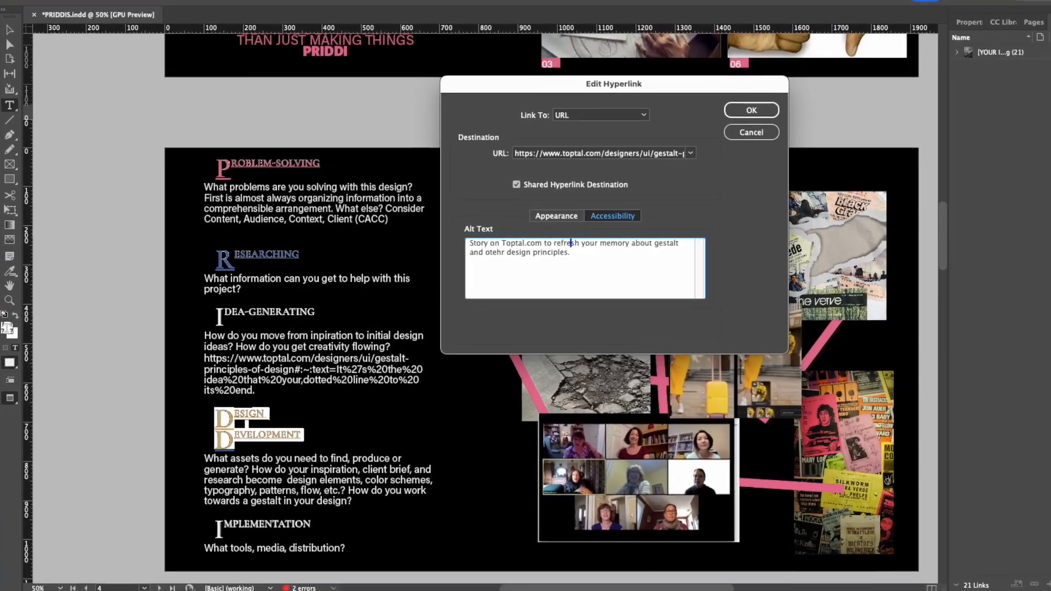
pyautogui.click(502, 251)
pyautogui.press('BackSpace')
pyautogui.press('BackSpace')
pyautogui.write('he')
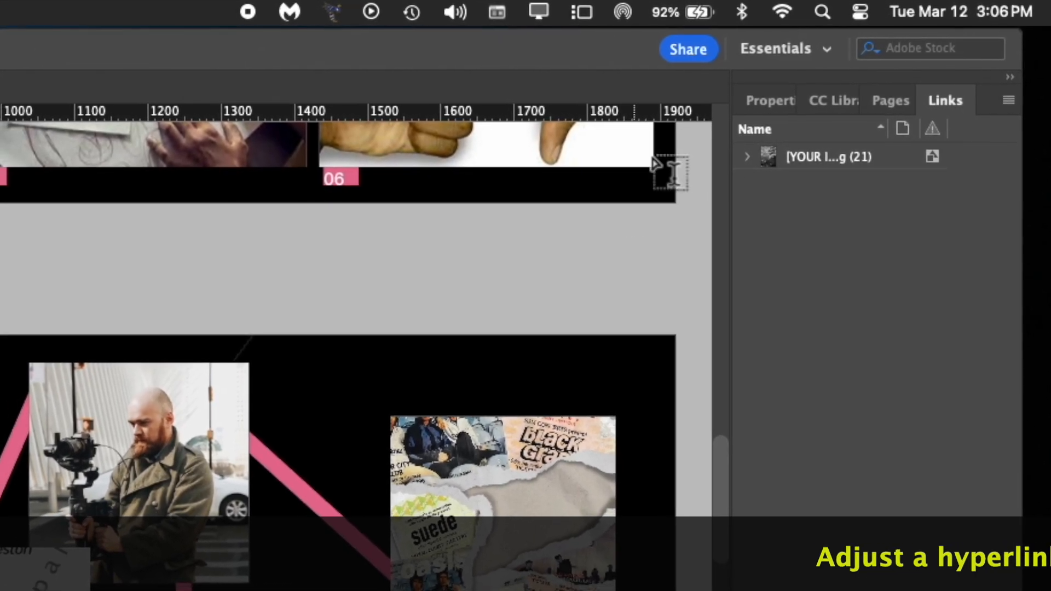
# Set the fill of the Researching hyperlink heading to the pink swatch R=250 G=88 B=135, leave the swatch definition unedited and deselect the text
pyautogui.click(768, 108)
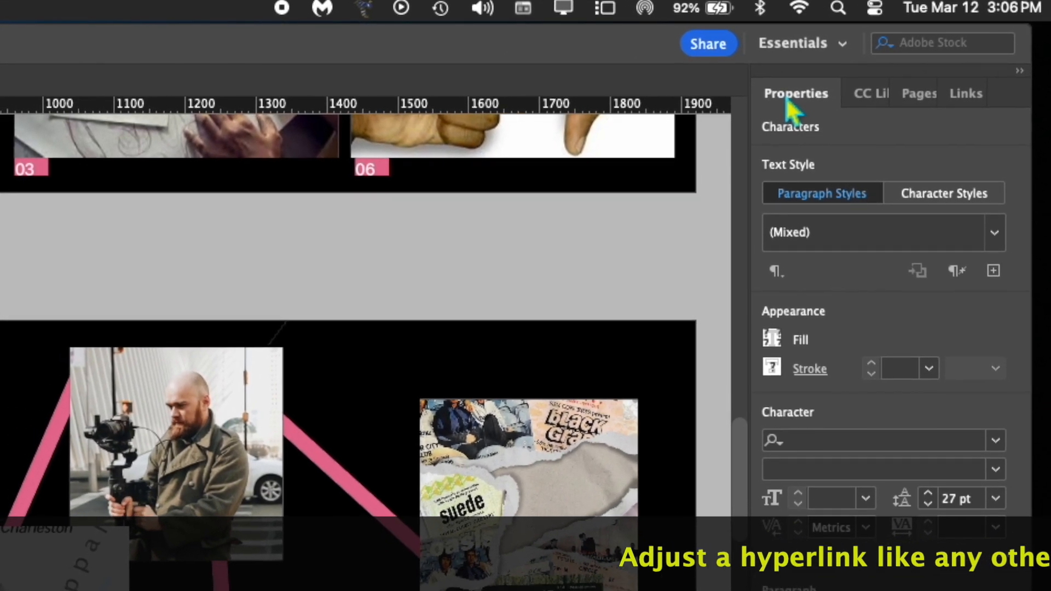
pyautogui.click(766, 344)
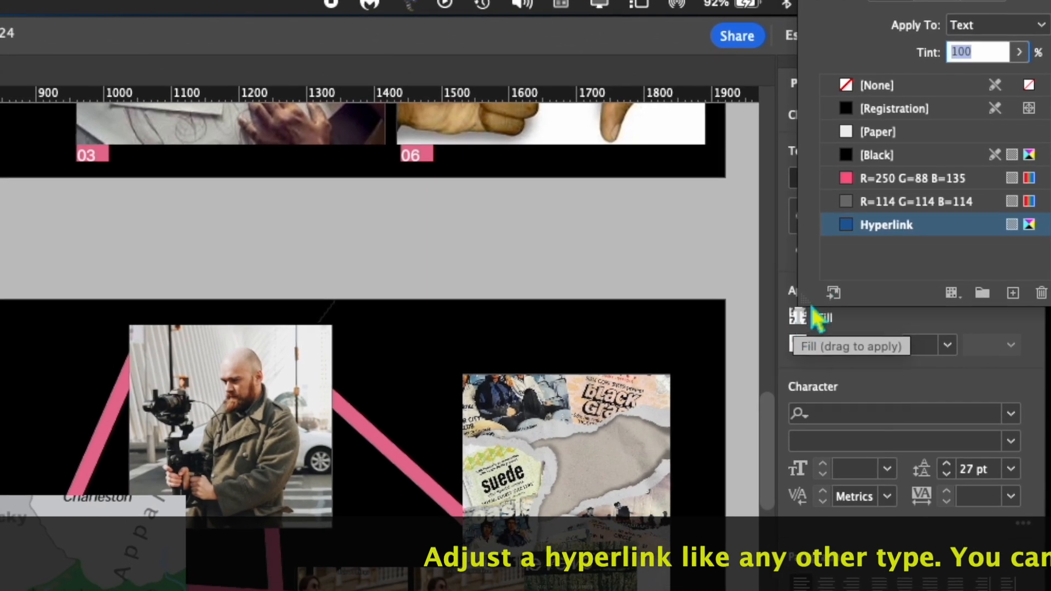
pyautogui.click(840, 183)
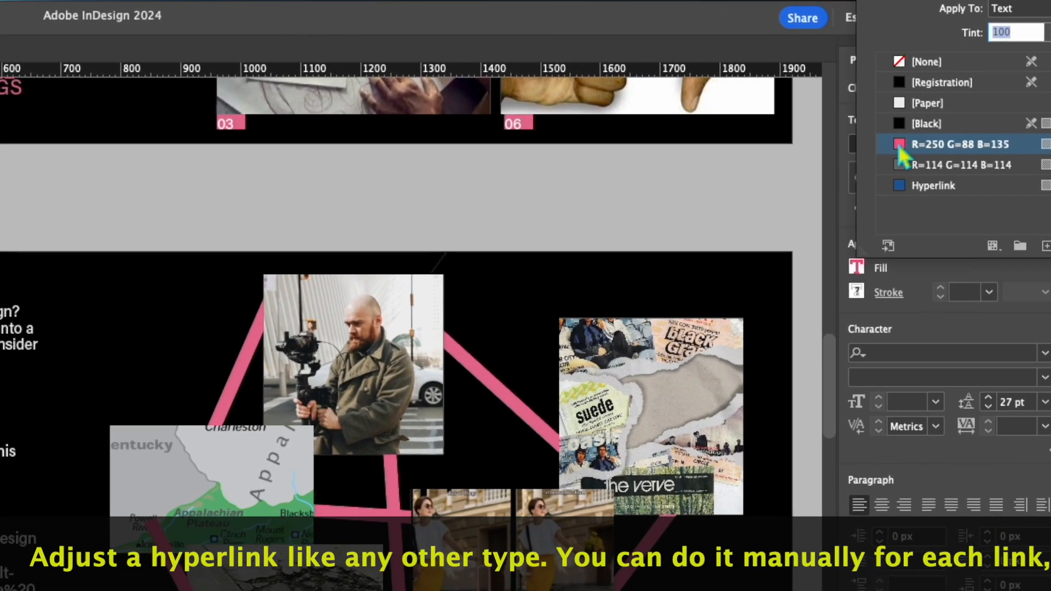
pyautogui.doubleClick(937, 121)
pyautogui.click(507, 309)
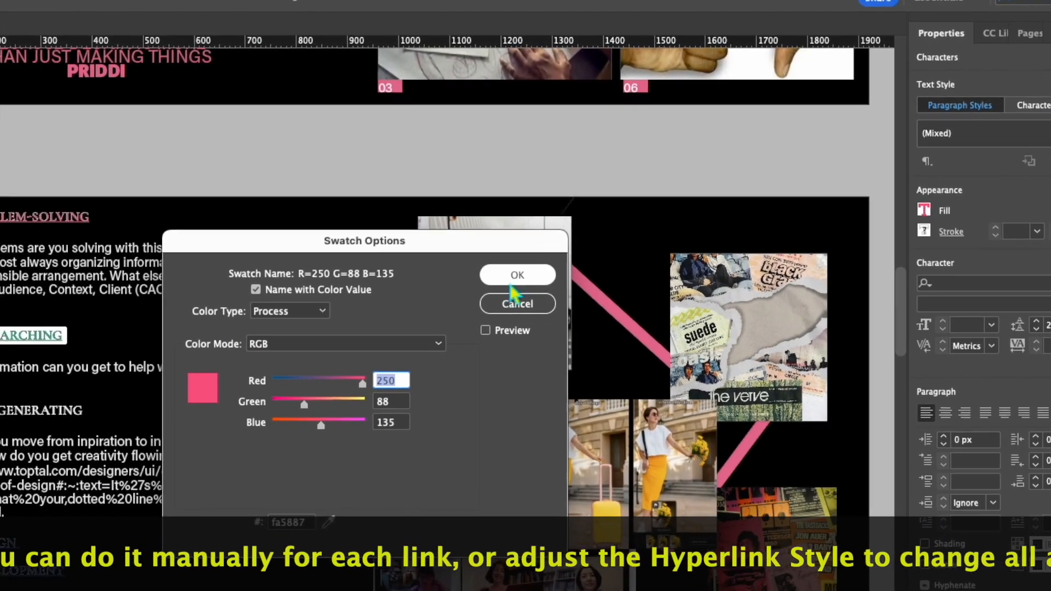
pyautogui.press('super+shift+a')
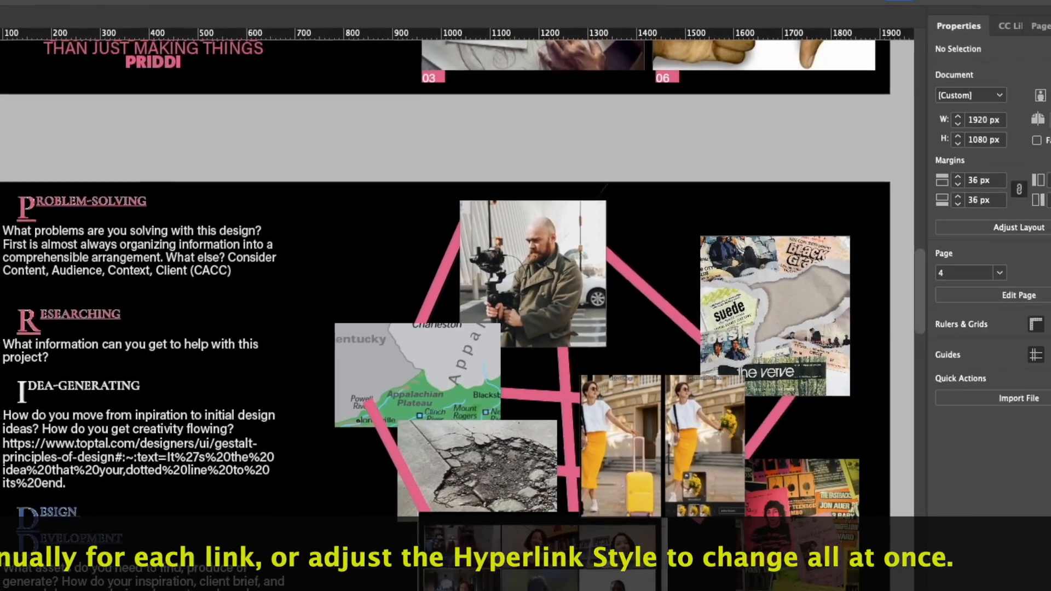
# Set the fill of the Design Development hyperlink heading to the pink R=250 swatch and deselect the text
pyautogui.moveTo(111, 547); pyautogui.dragTo(6, 540)
pyautogui.moveTo(64, 509); pyautogui.dragTo(61, 491)
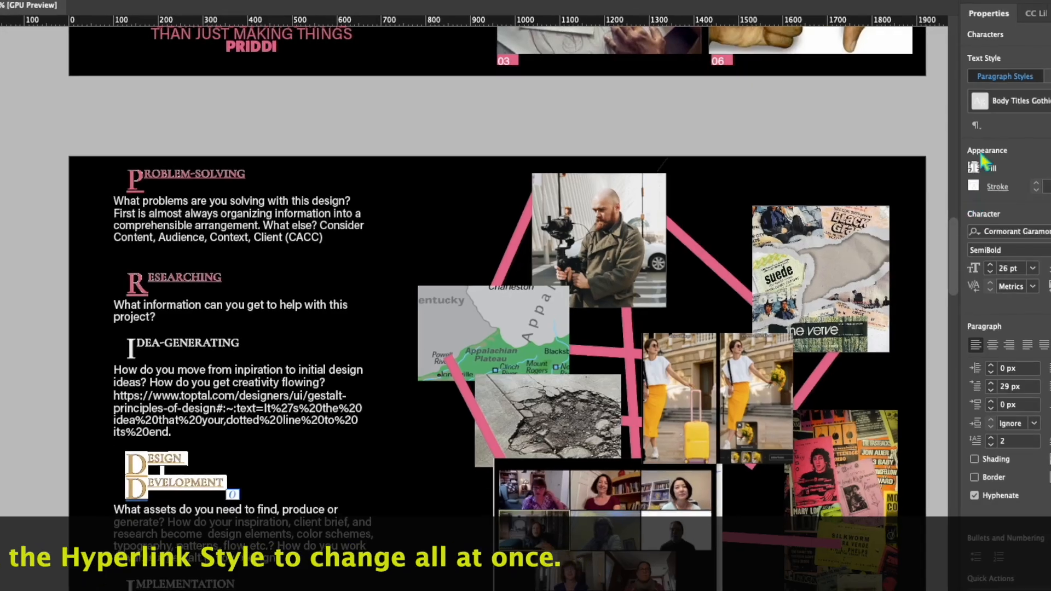
pyautogui.click(969, 171)
pyautogui.click(1017, 72)
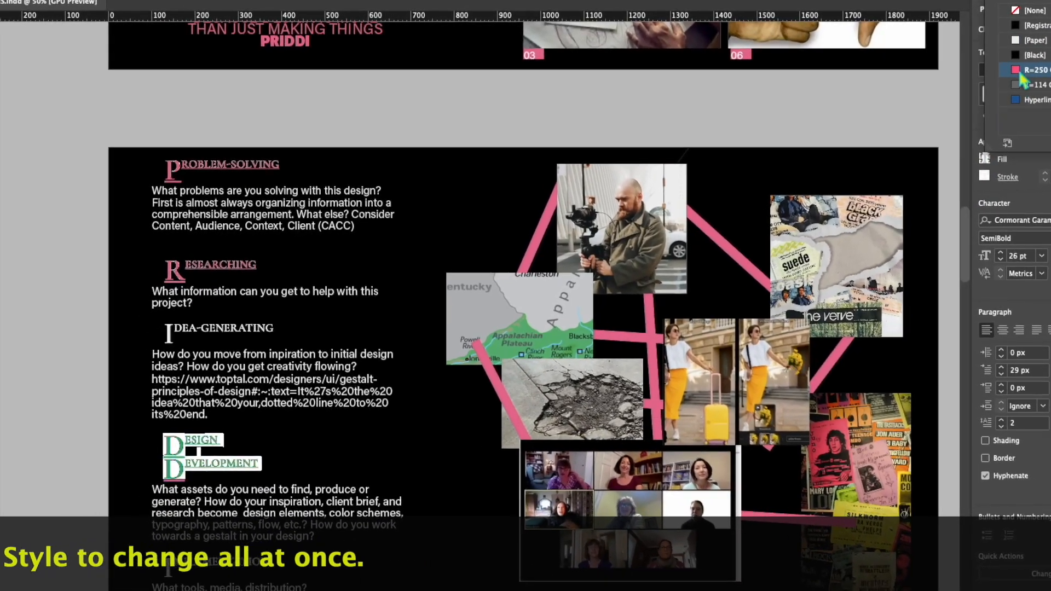
pyautogui.click(67, 307)
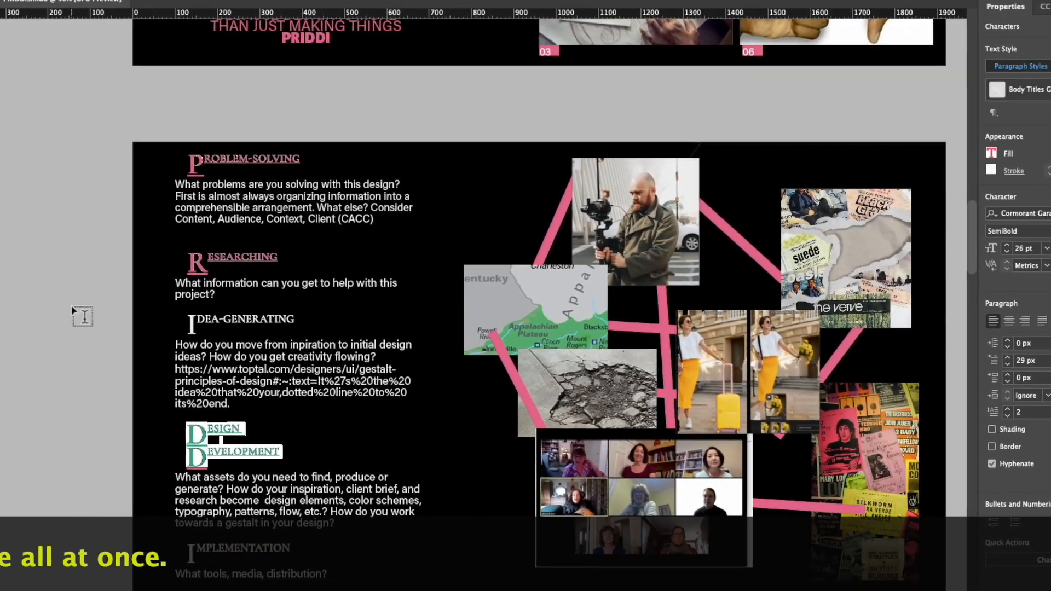
# Start converting URLs to hyperlinks with the whole document as search scope and Hyperlink as the applied character style
pyautogui.click(208, 292)
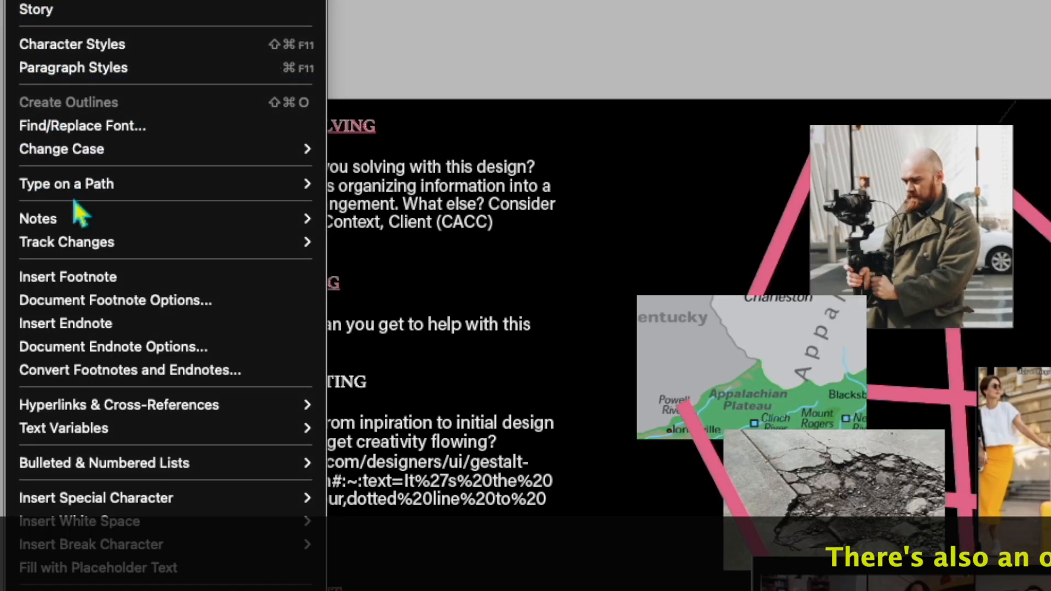
pyautogui.moveTo(102, 415)
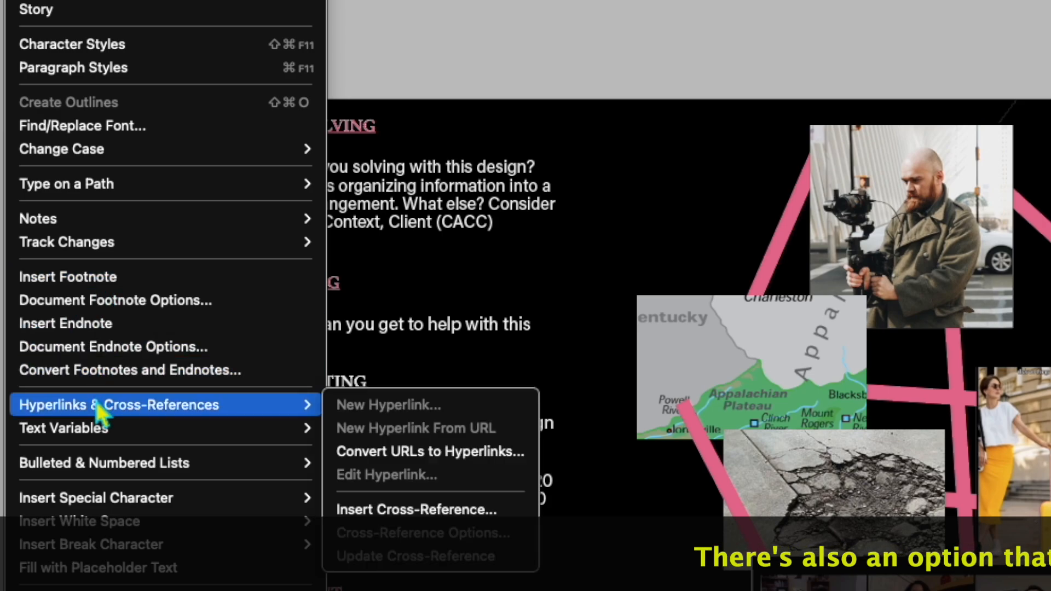
pyautogui.click(472, 452)
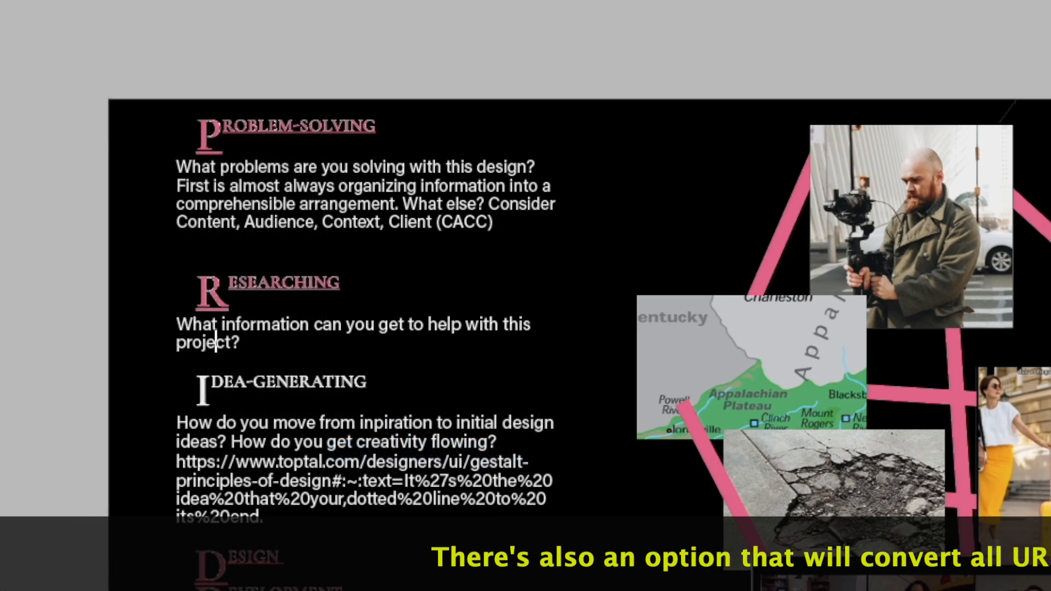
pyautogui.moveTo(259, 205); pyautogui.dragTo(677, 23)
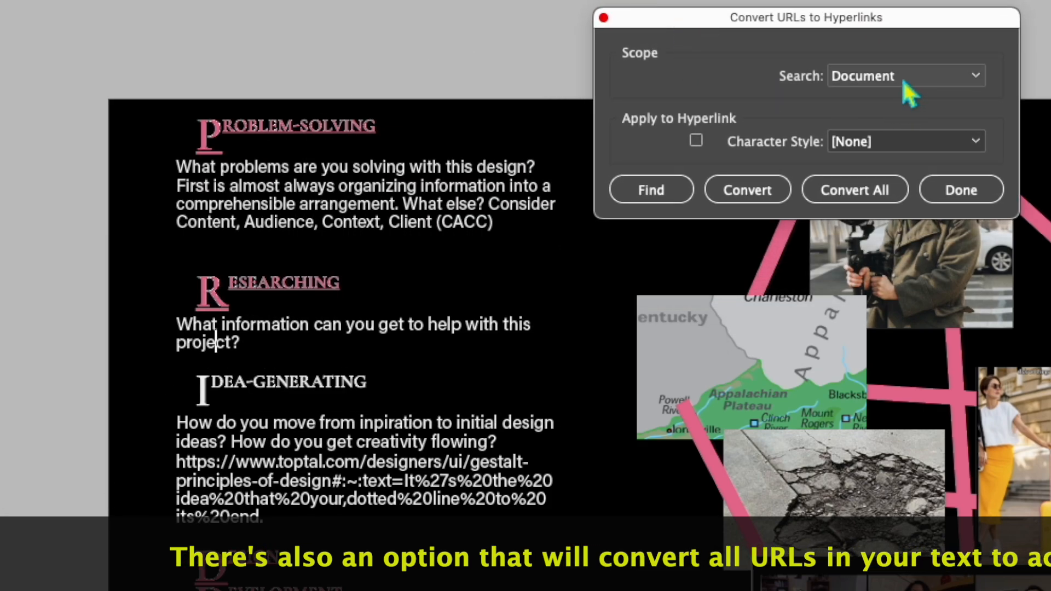
pyautogui.click(927, 146)
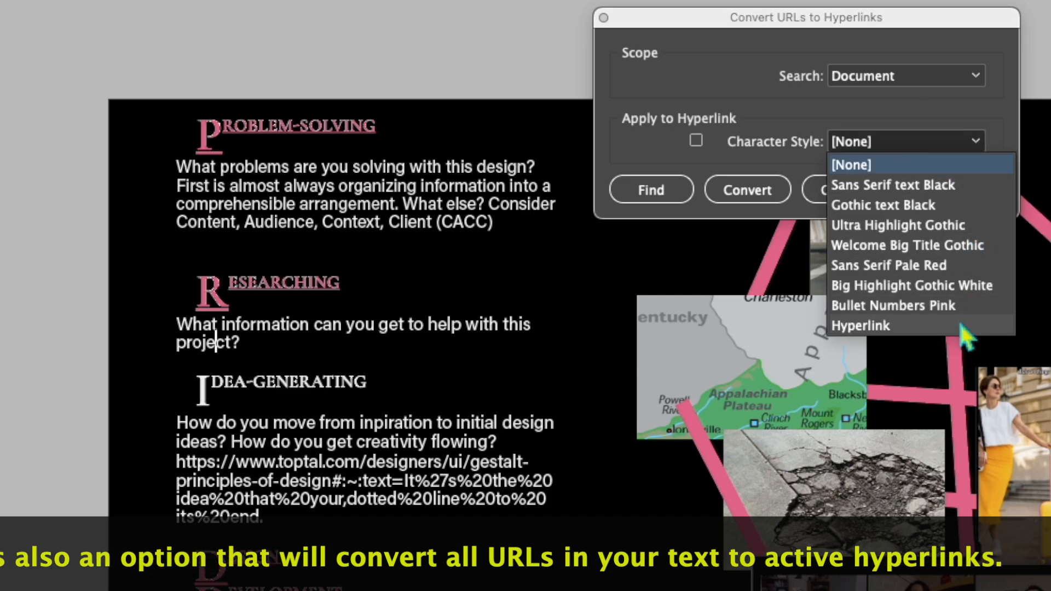
pyautogui.click(903, 326)
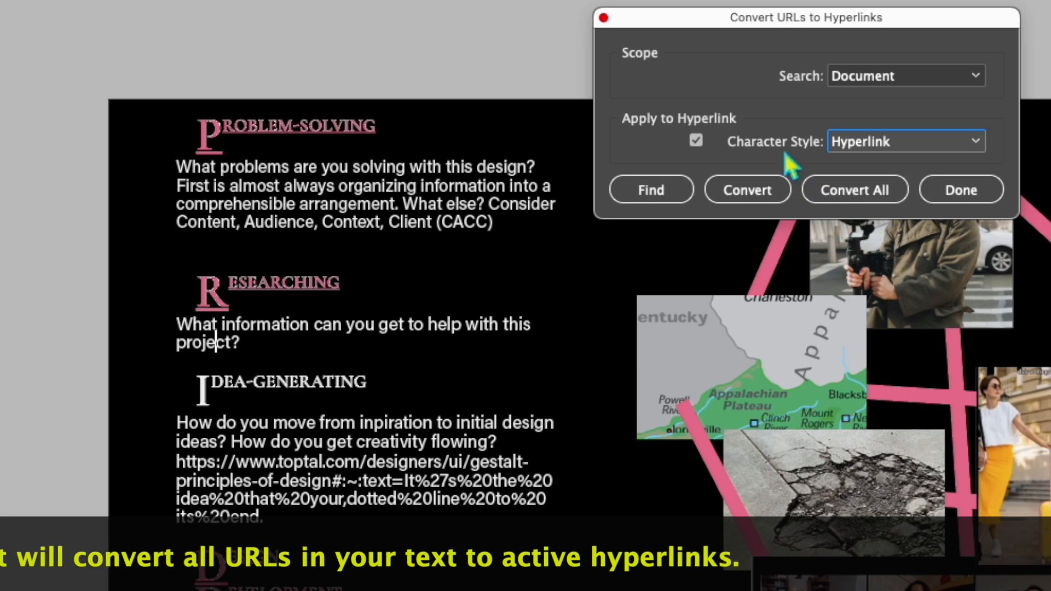
# Find the toptal.com URL under Idea-Generating, convert it to a hyperlink and finish the conversion
pyautogui.click(660, 193)
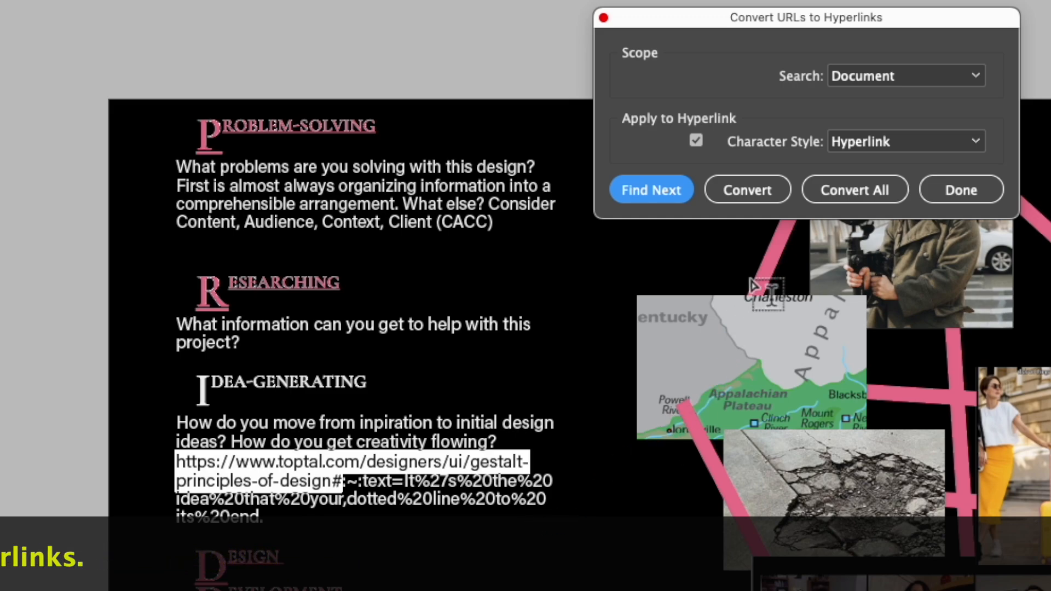
pyautogui.click(751, 199)
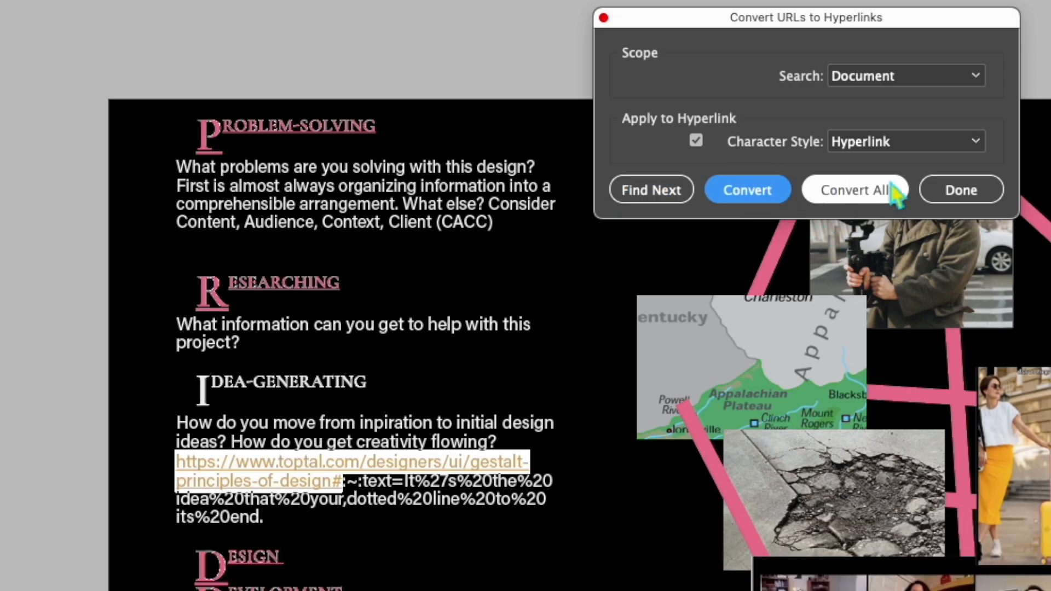
pyautogui.click(959, 190)
# With the photo of the man with the camera selected, display the Hyperlinks panel and place it directly below the Properties panel's tab row
pyautogui.click(410, 397)
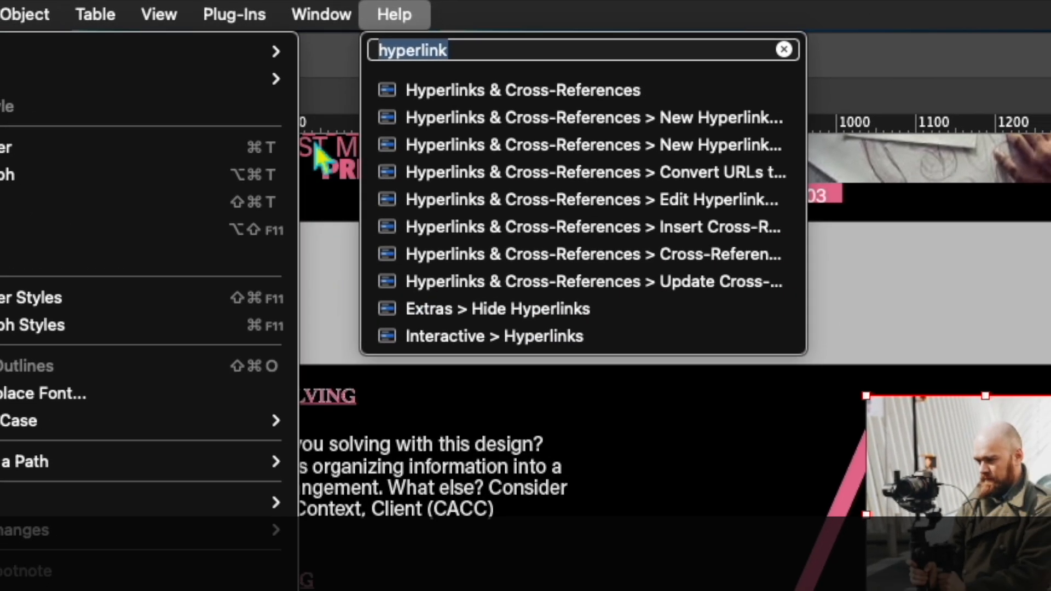
pyautogui.moveTo(334, 16)
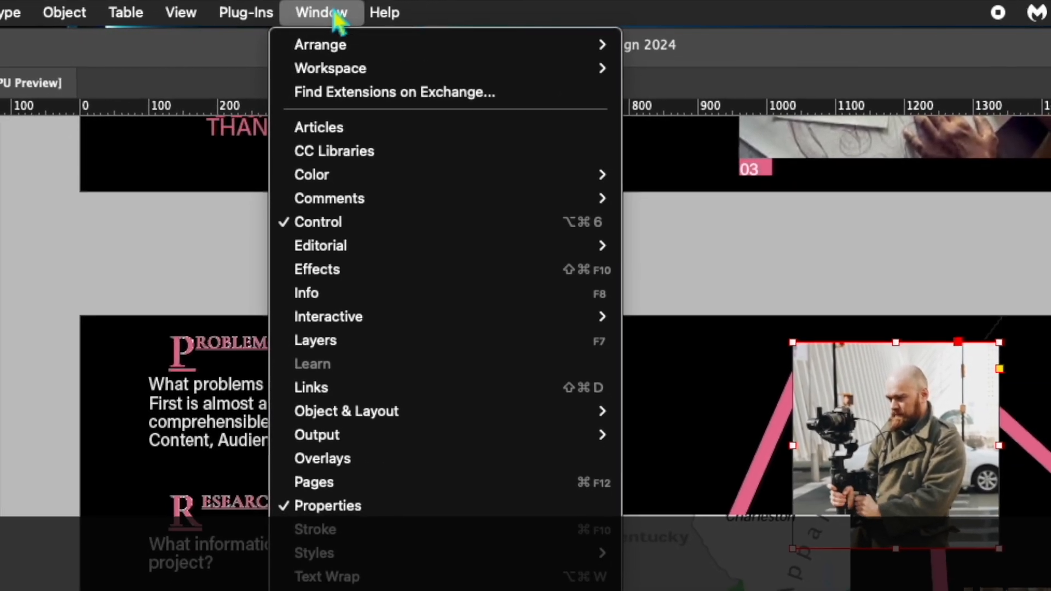
pyautogui.click(335, 16)
pyautogui.click(335, 16)
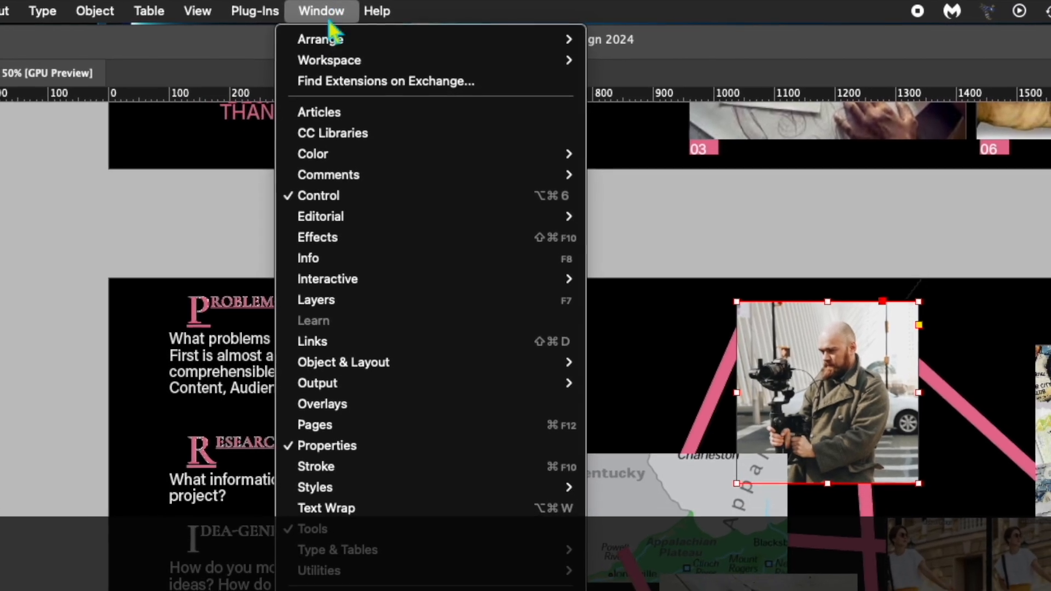
pyautogui.moveTo(360, 255)
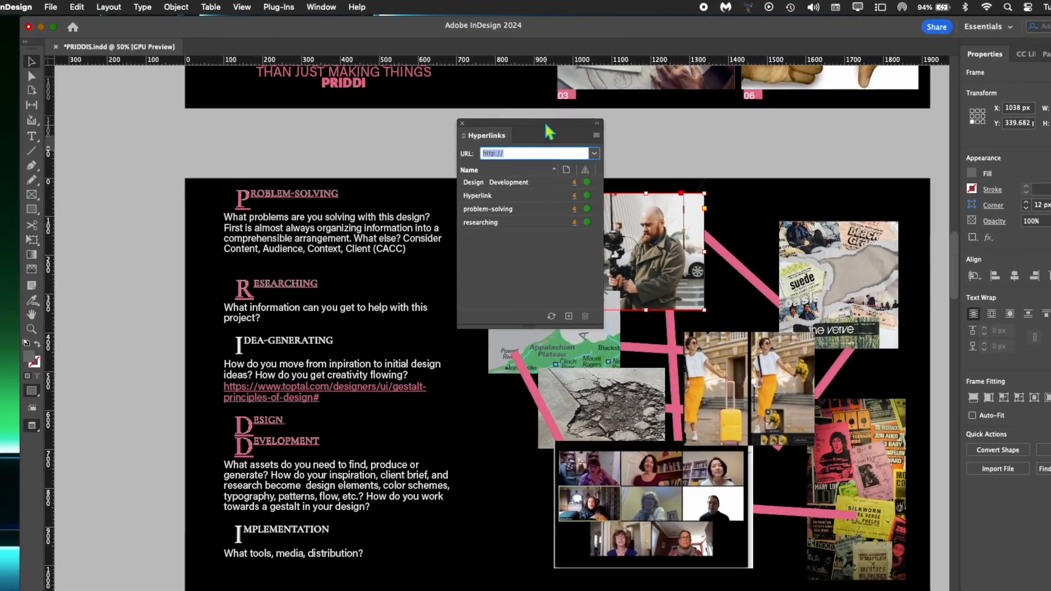
pyautogui.moveTo(548, 131); pyautogui.dragTo(1011, 220)
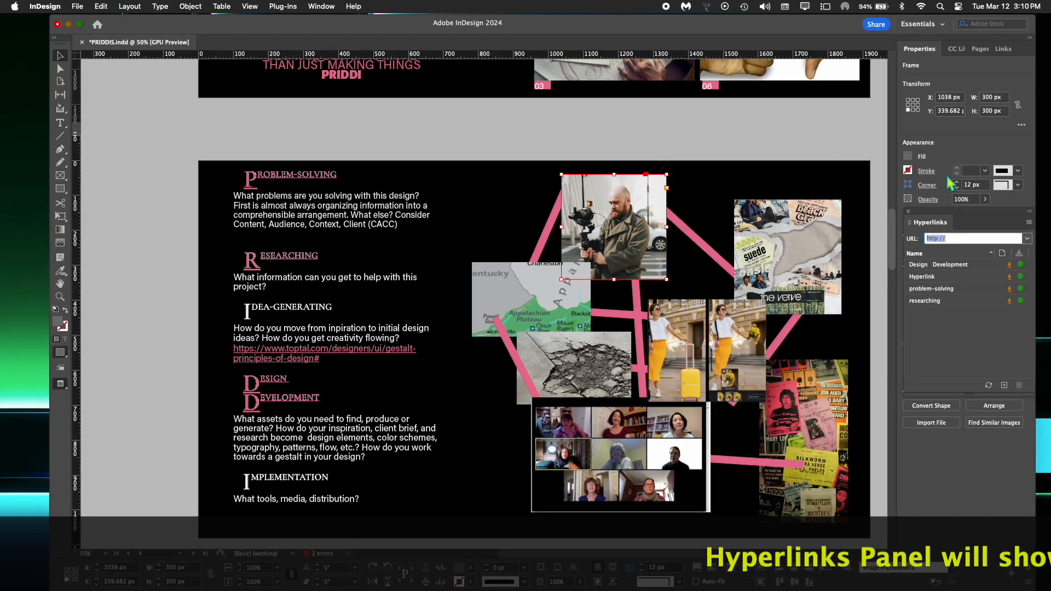
pyautogui.moveTo(964, 219); pyautogui.dragTo(957, 68)
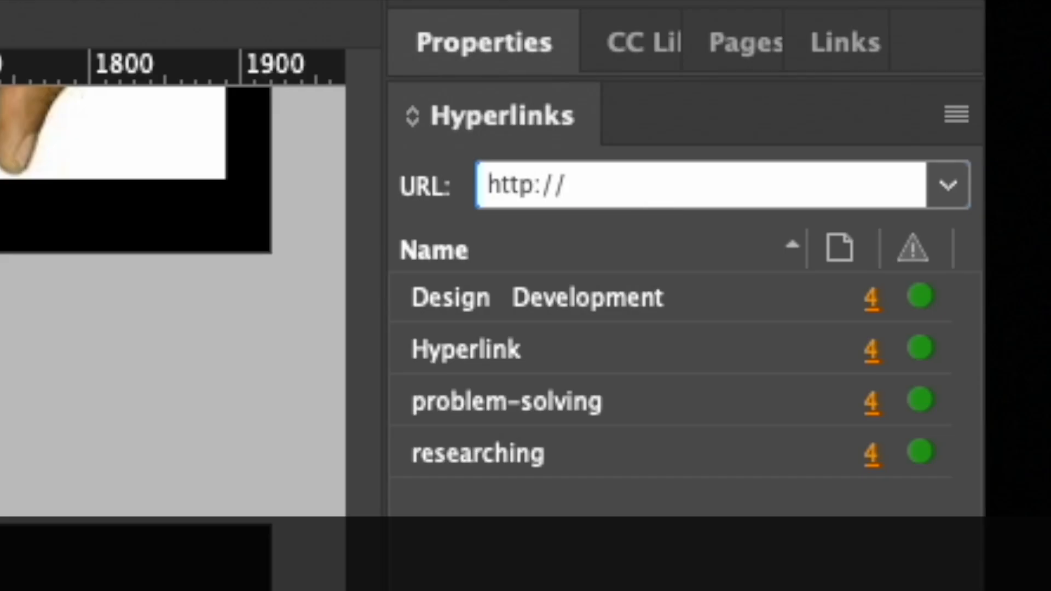
pyautogui.write('www.')
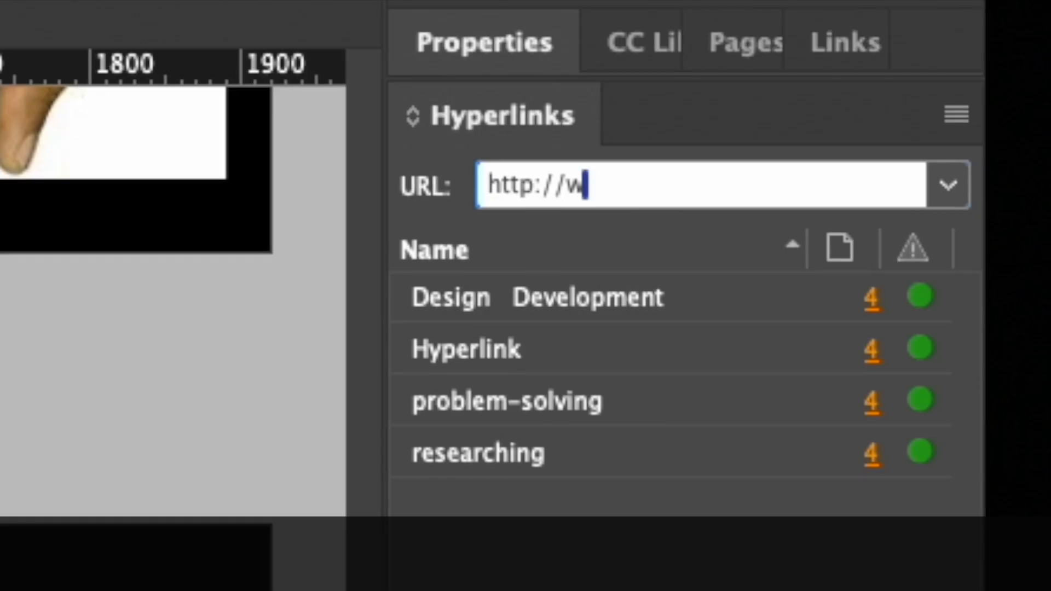
pyautogui.write('ph')
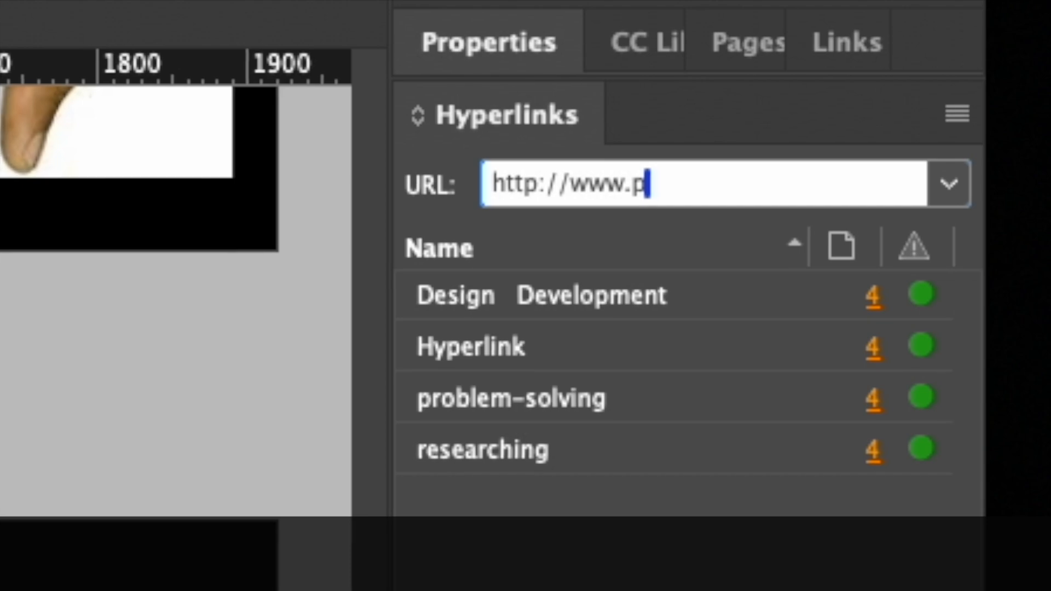
pyautogui.write('otog')
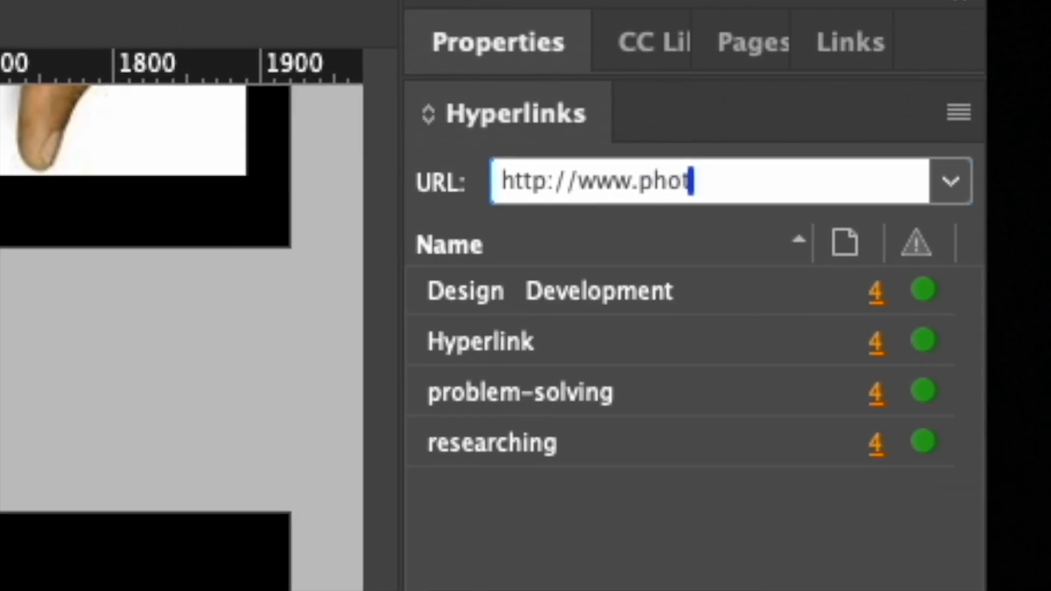
pyautogui.write('raph')
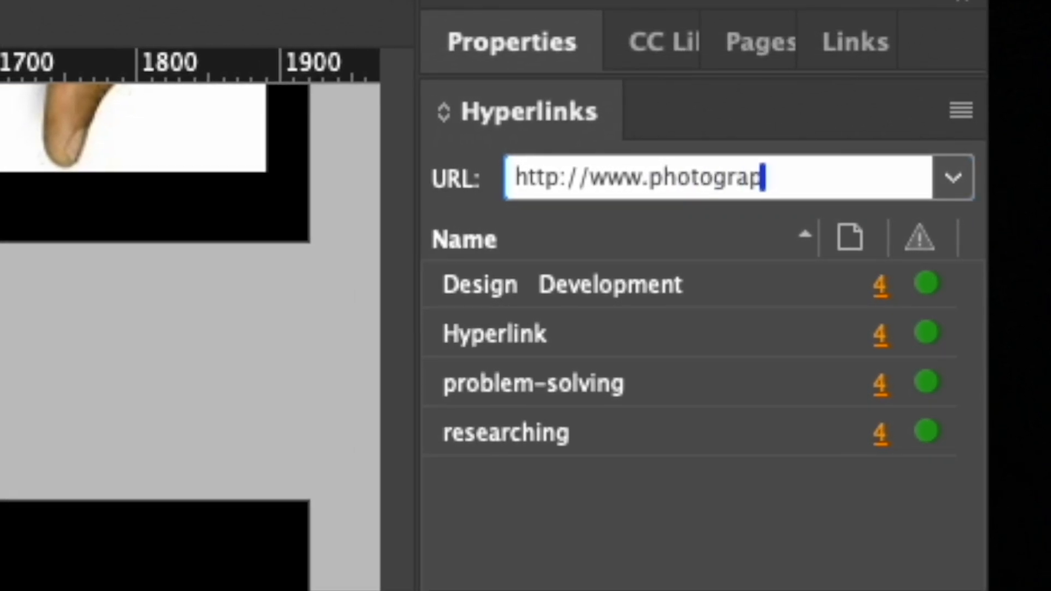
pyautogui.write('y.c')
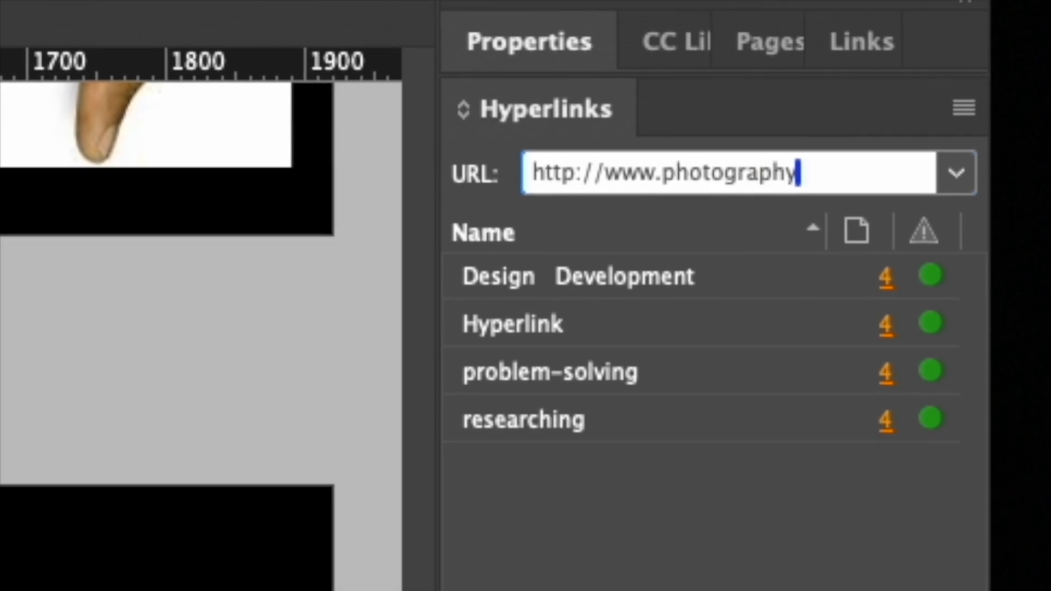
pyautogui.write('om')
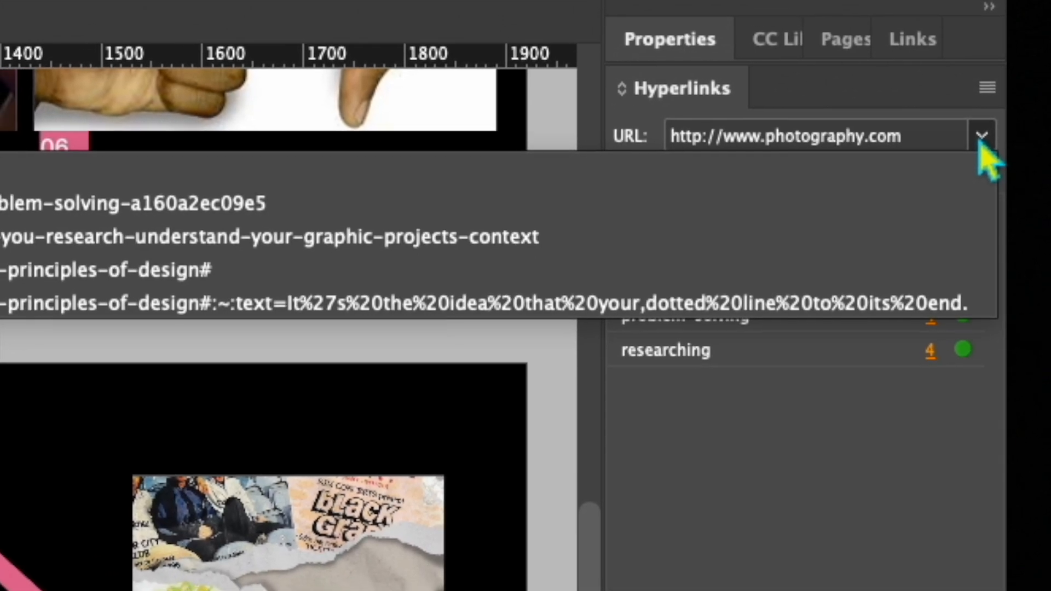
pyautogui.click(984, 136)
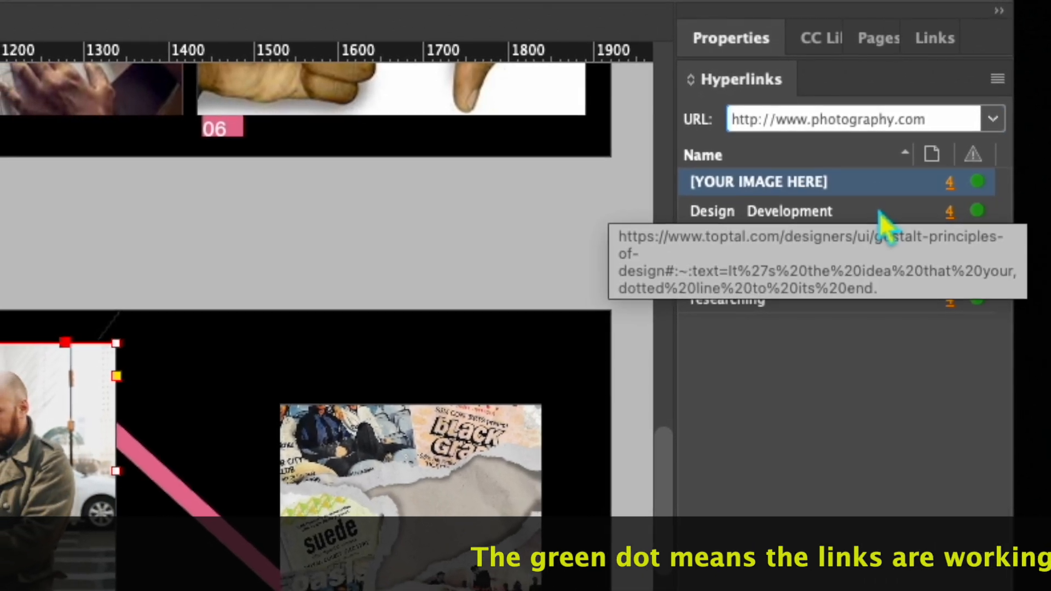
# Examine the destination URL and link status of each hyperlink in the document, from Design Development back to the photo's link
pyautogui.click(875, 218)
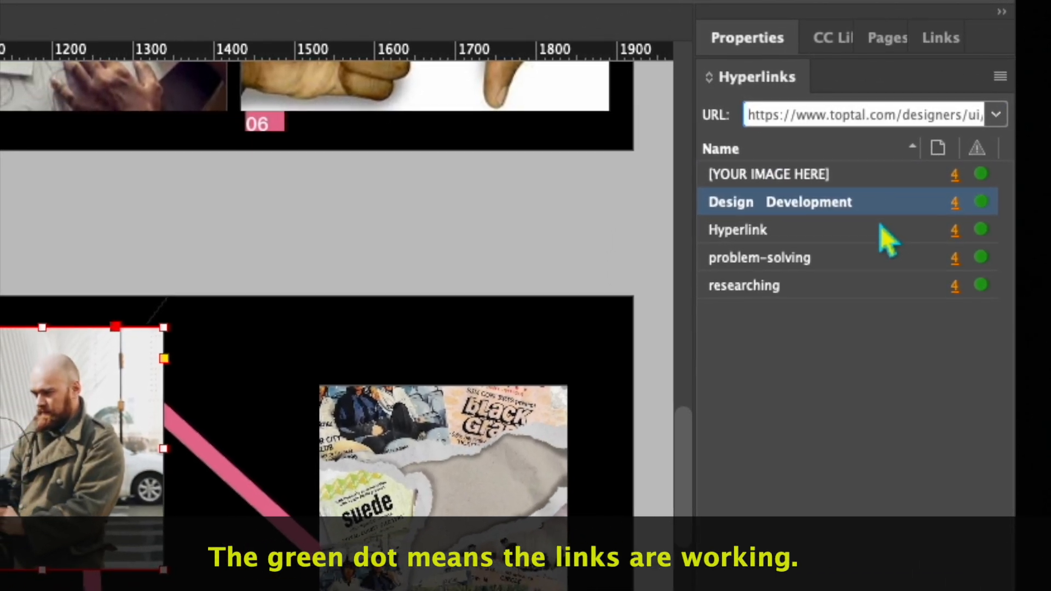
pyautogui.click(888, 234)
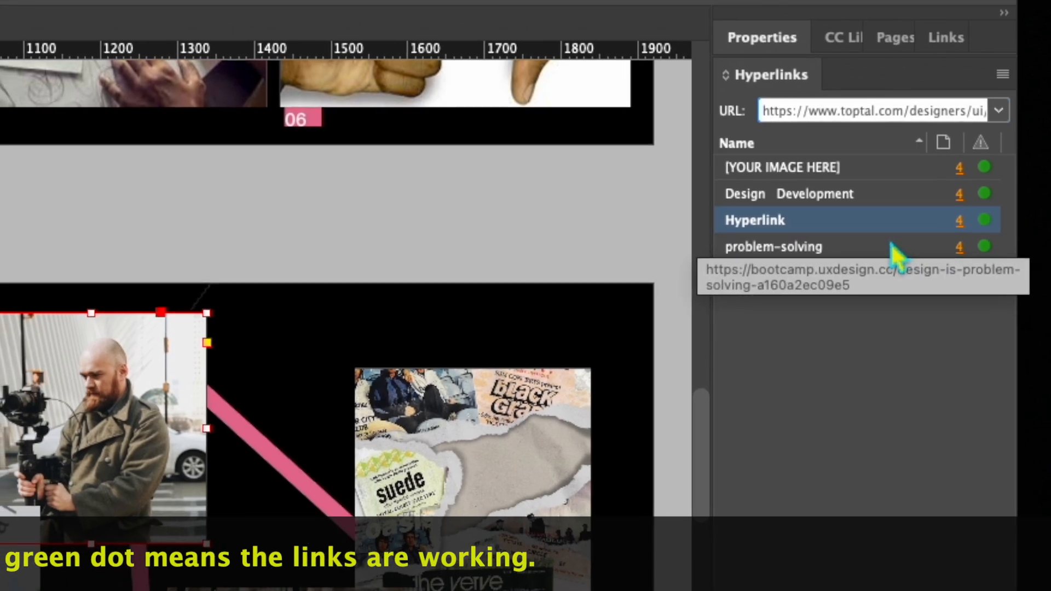
pyautogui.click(887, 251)
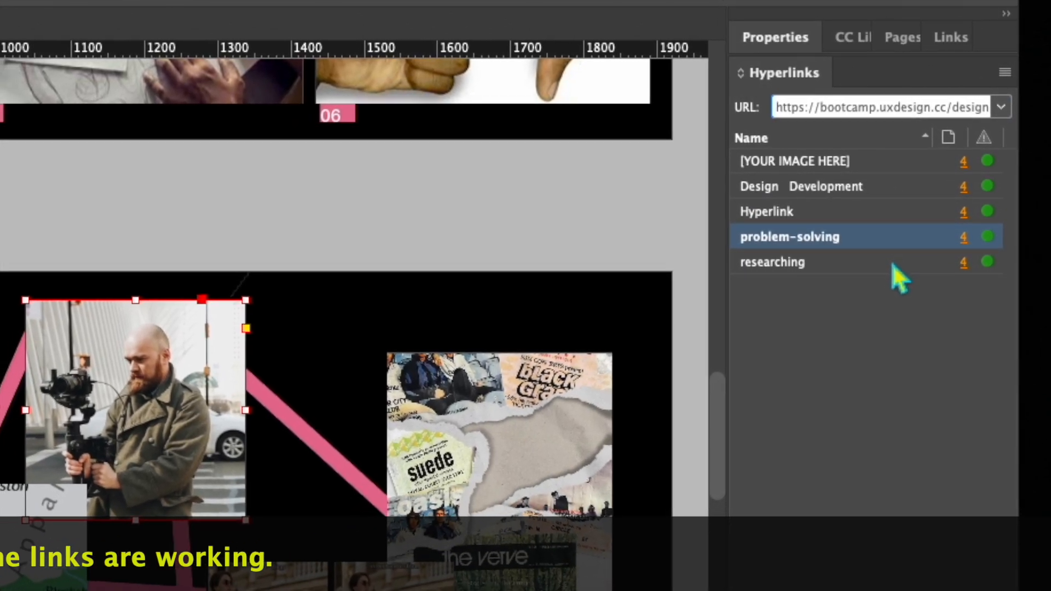
pyautogui.click(895, 262)
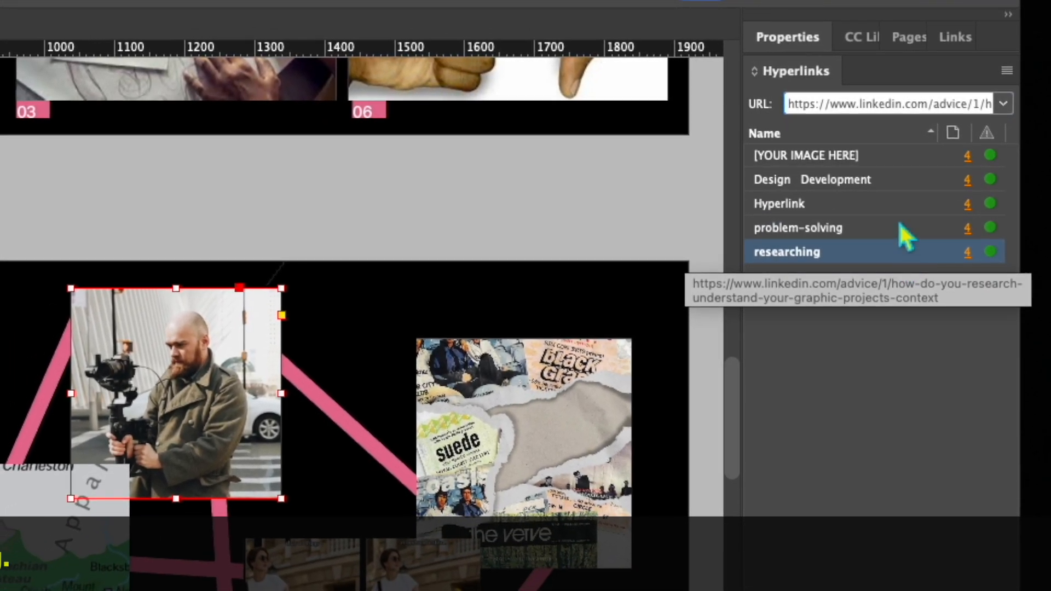
pyautogui.click(889, 225)
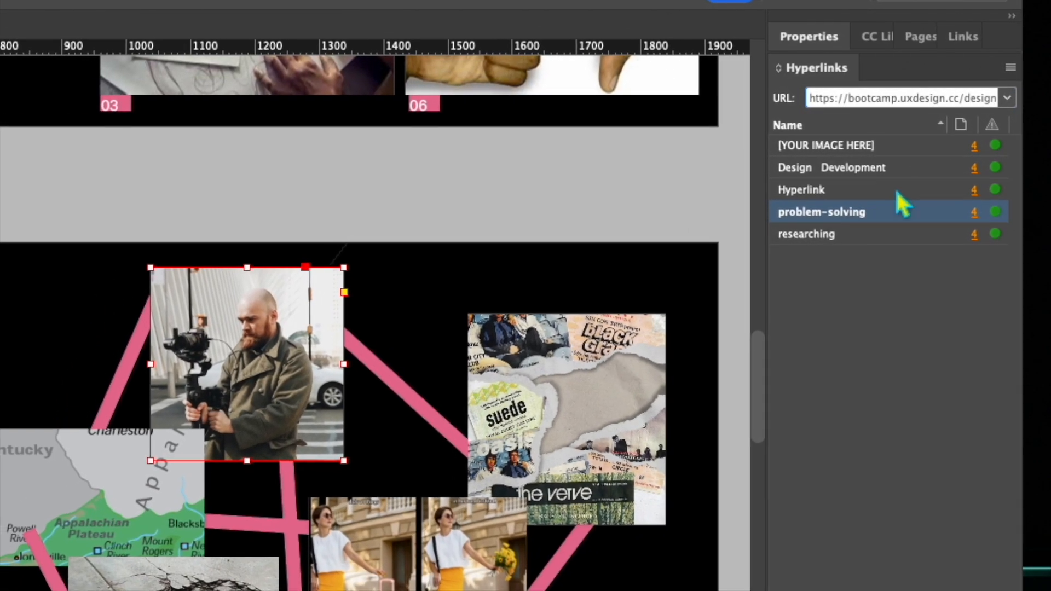
pyautogui.click(898, 192)
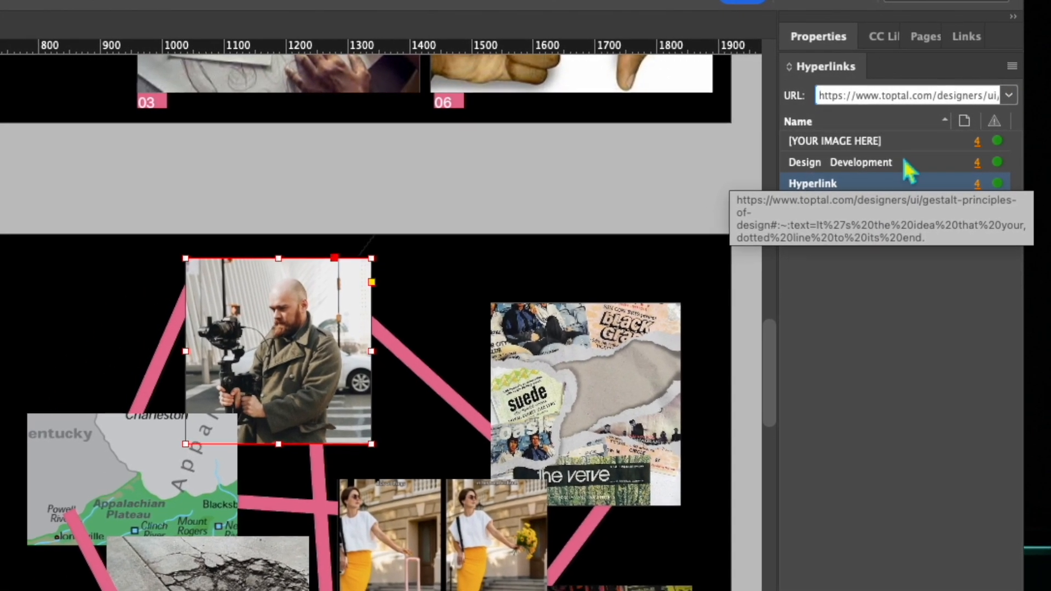
pyautogui.click(908, 164)
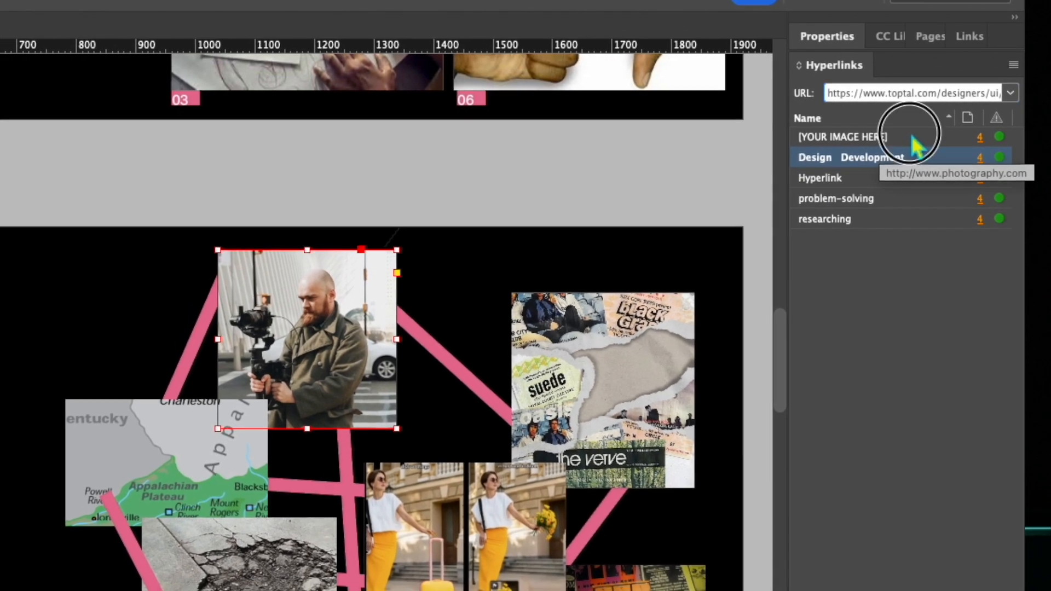
pyautogui.click(910, 138)
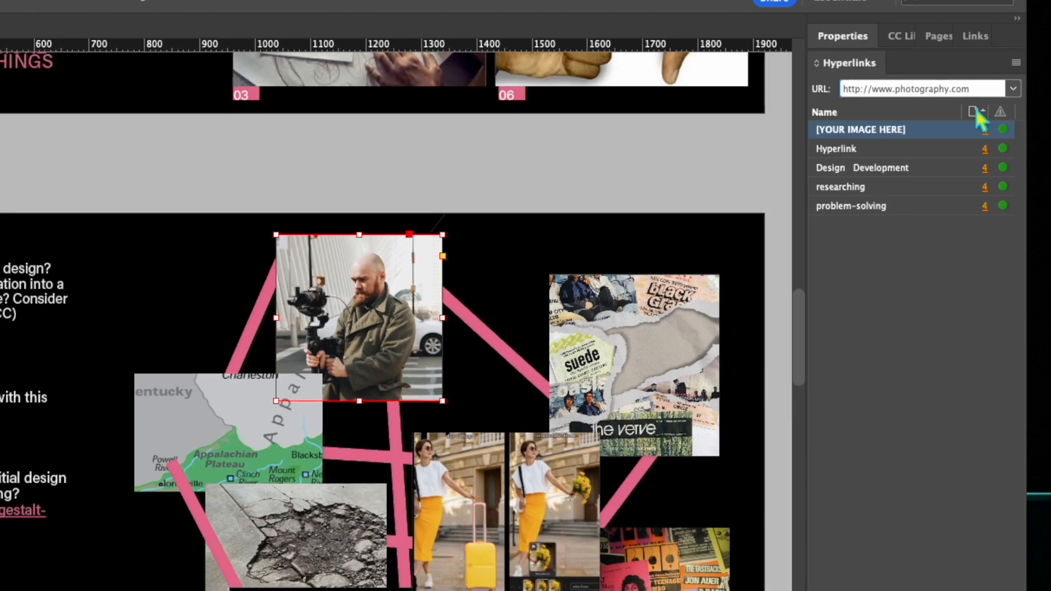
# Sort the hyperlinks by URL status, view the photo link's destination options and leave them unedited
pyautogui.click(1000, 112)
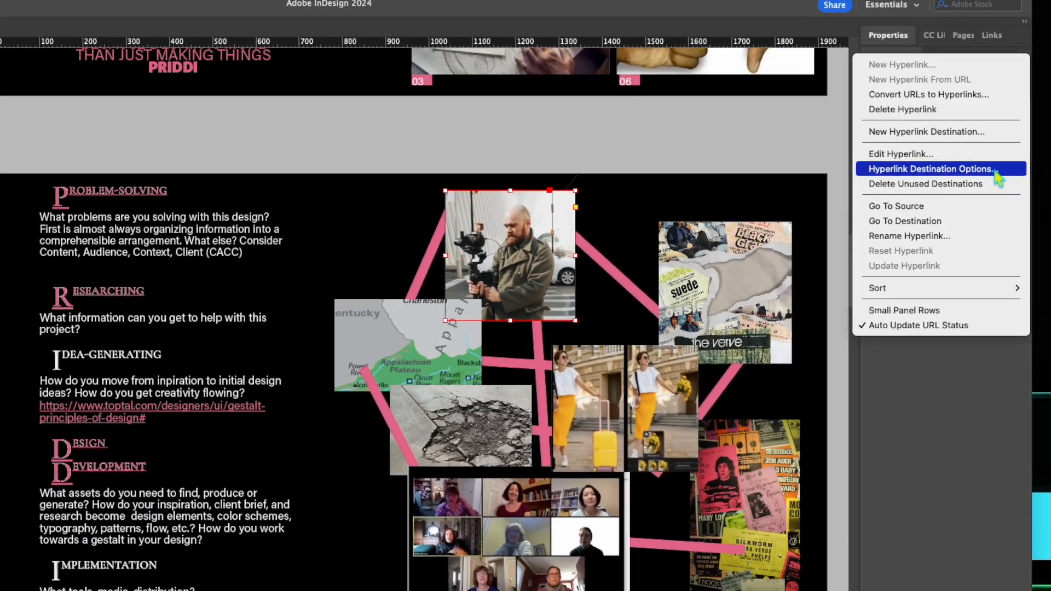
pyautogui.click(995, 170)
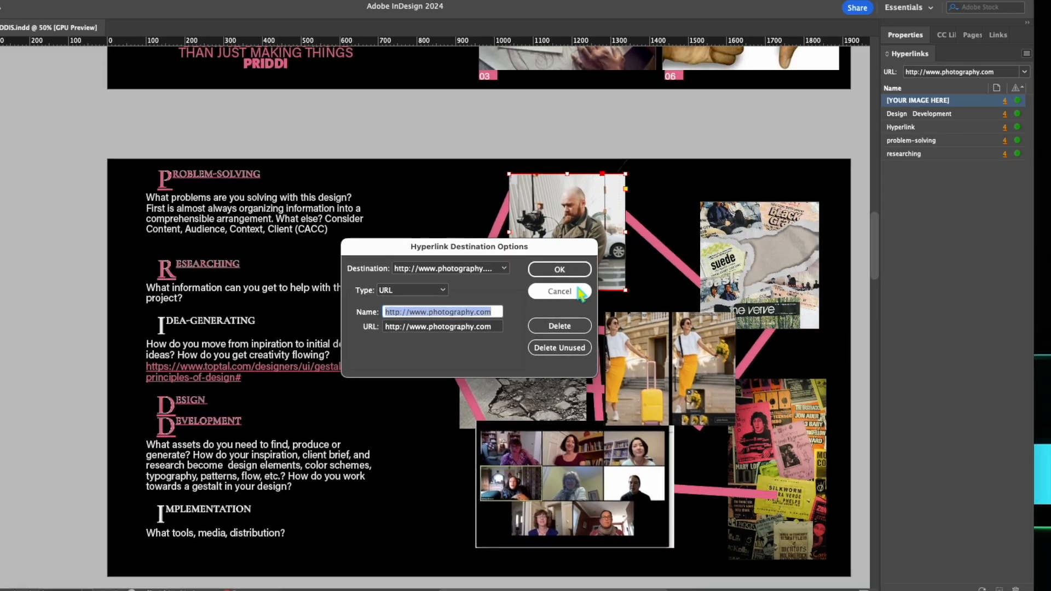
# Switch Auto Update URL Status off and back on for the hyperlinks, and deselect the photo
pyautogui.click(1028, 53)
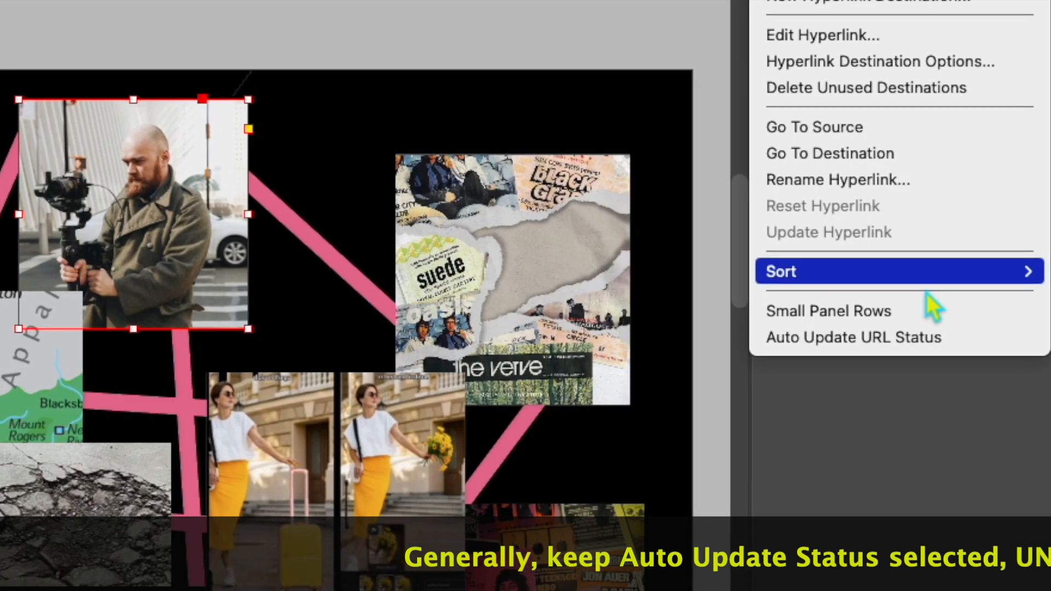
pyautogui.click(923, 341)
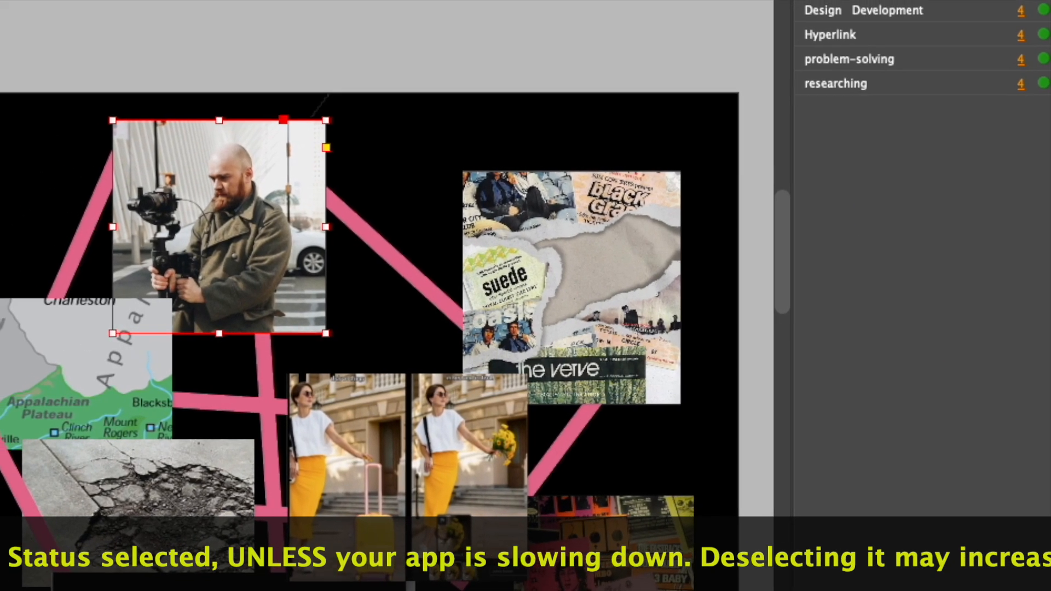
pyautogui.press('super+shift+a')
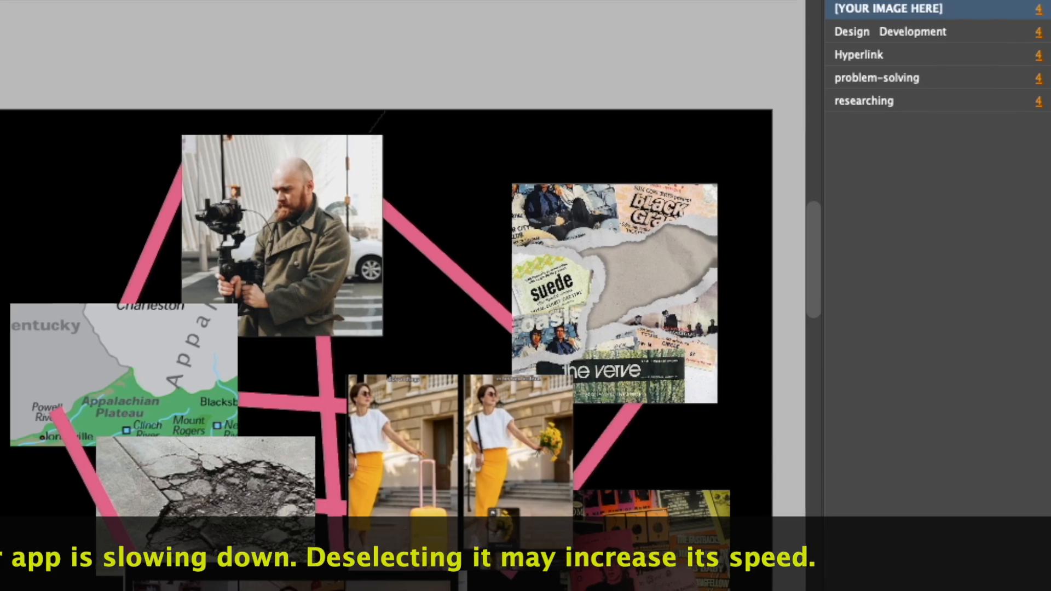